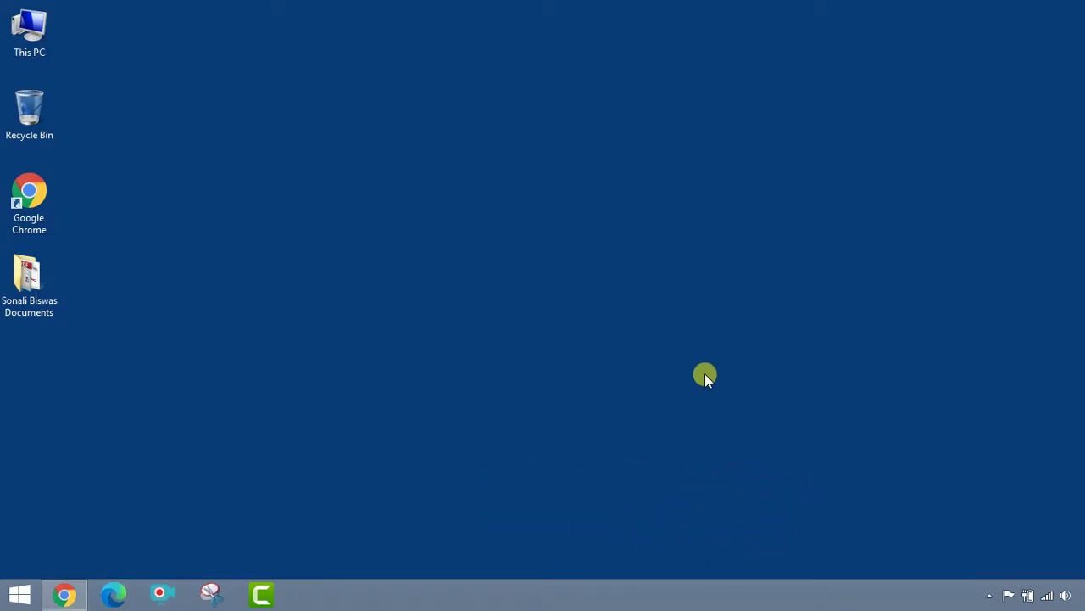
Go back to the WB Health portal in Chrome and open 'Online Admission for Nursing Diploma Course ANM(R) and GNM 2020'.
left_click(63, 594)
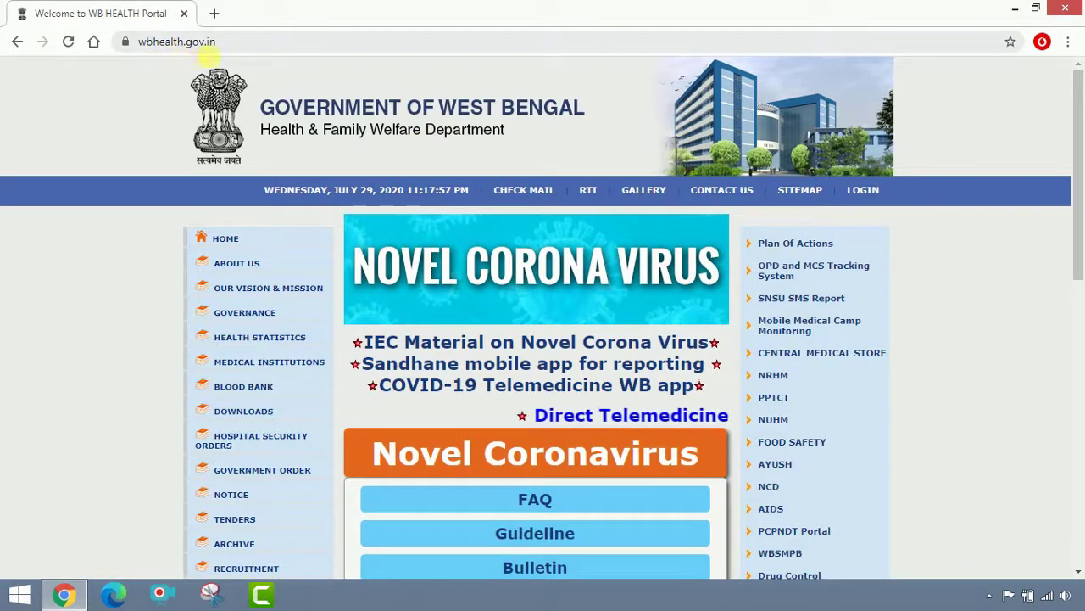
scroll(958, 246, "down", 5)
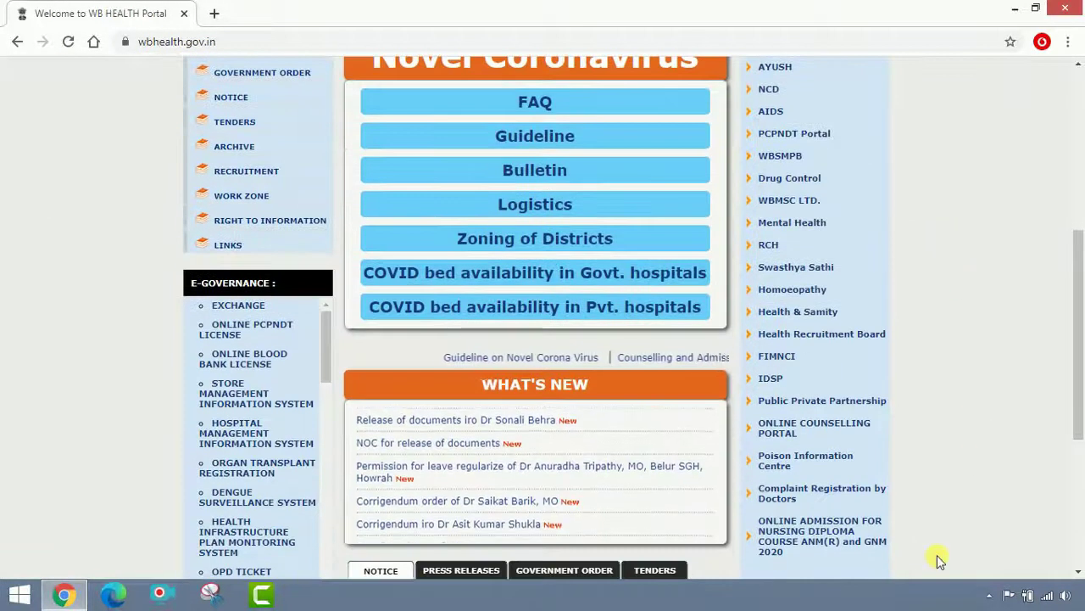
left_click(807, 539)
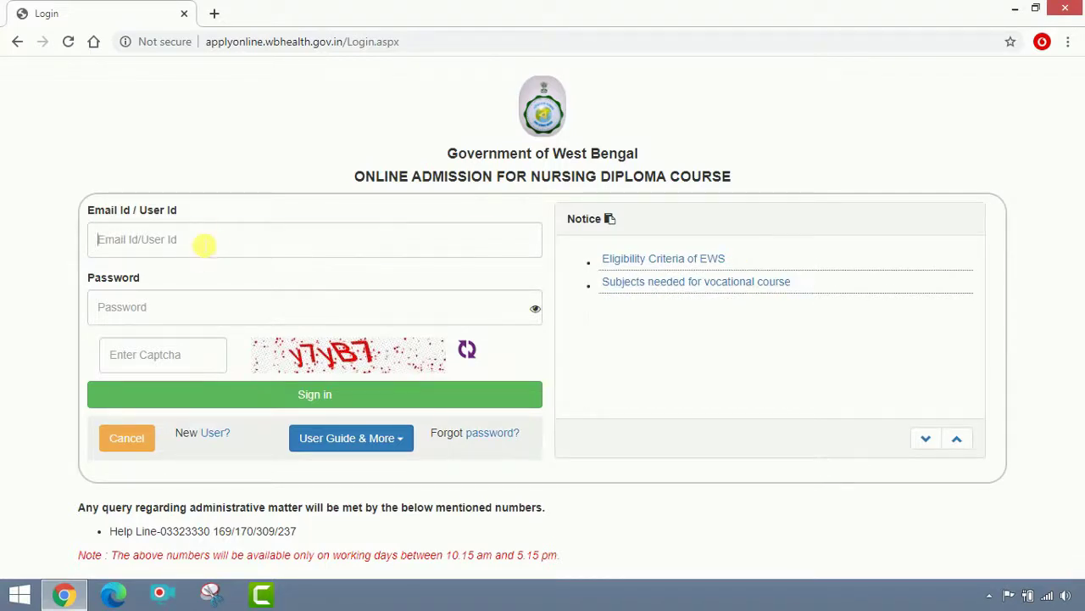
Sign in with the applicant's e-mail, account password and the captcha code.
left_click(205, 244)
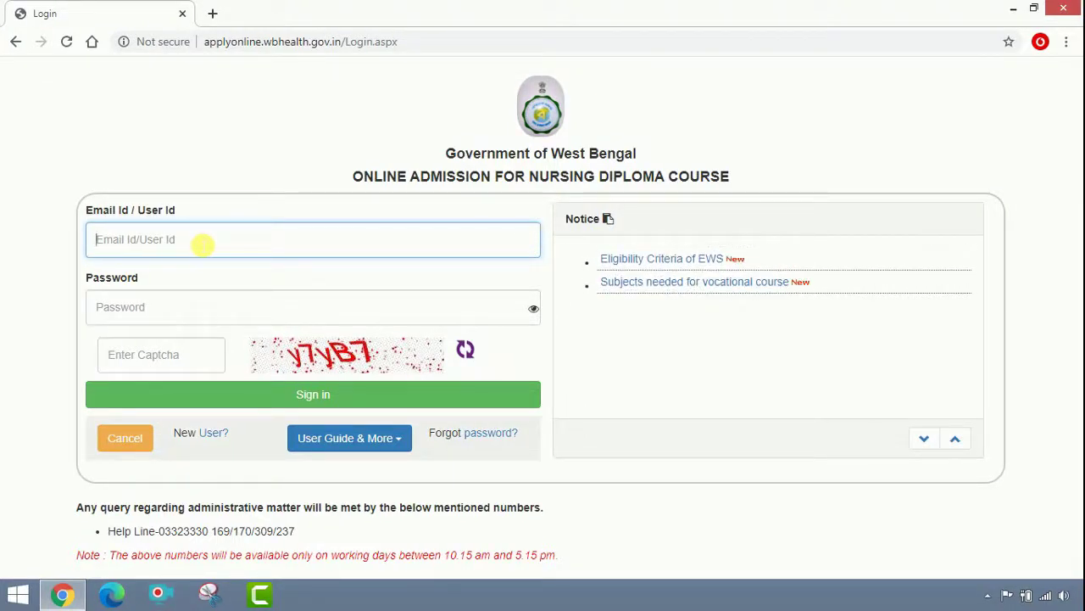
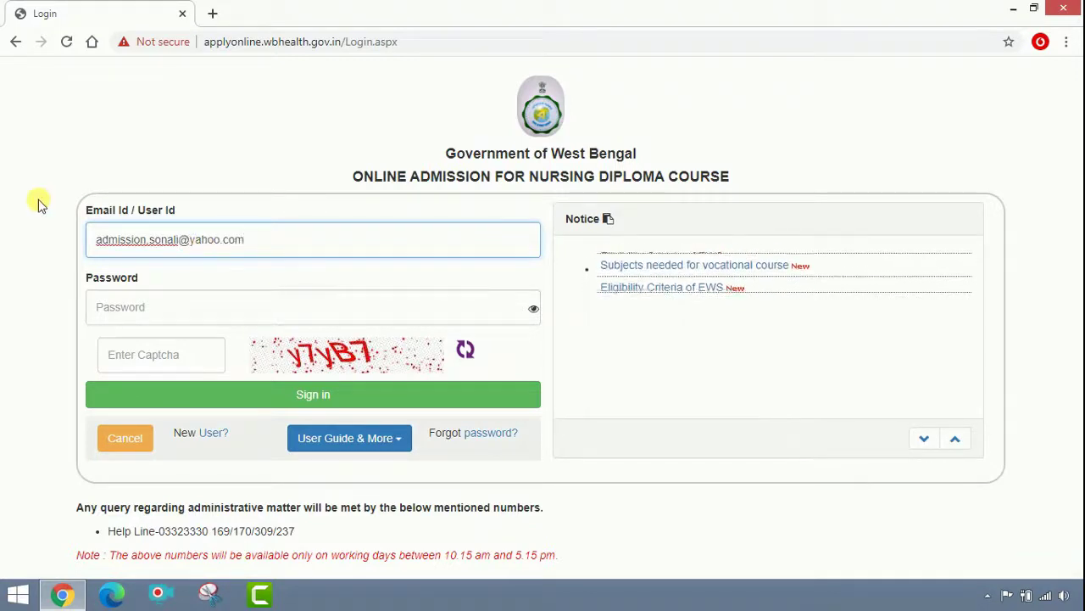
left_click(151, 307)
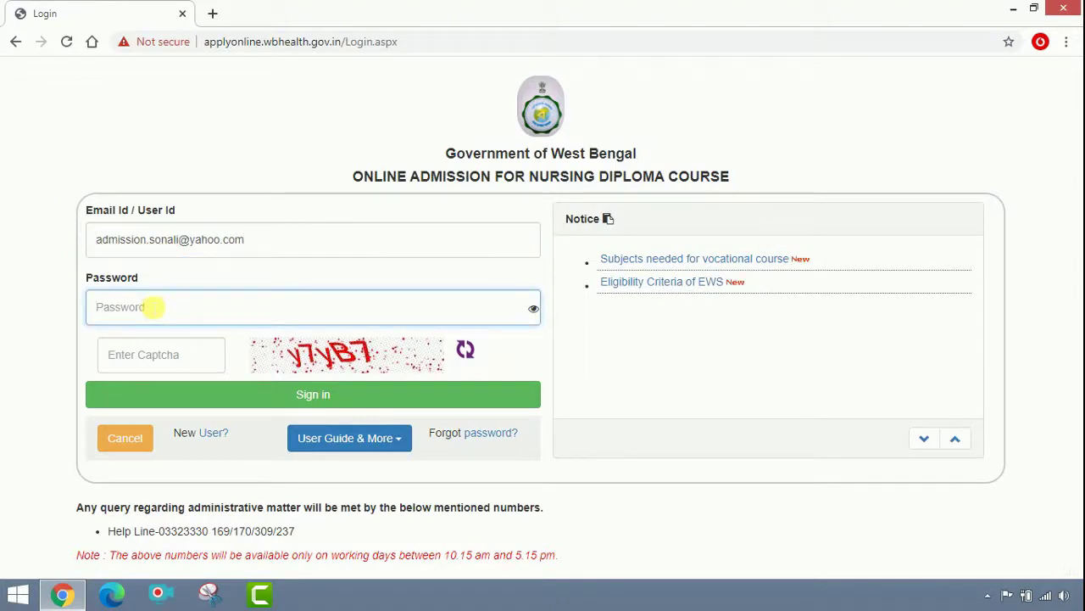
type("•••••••••")
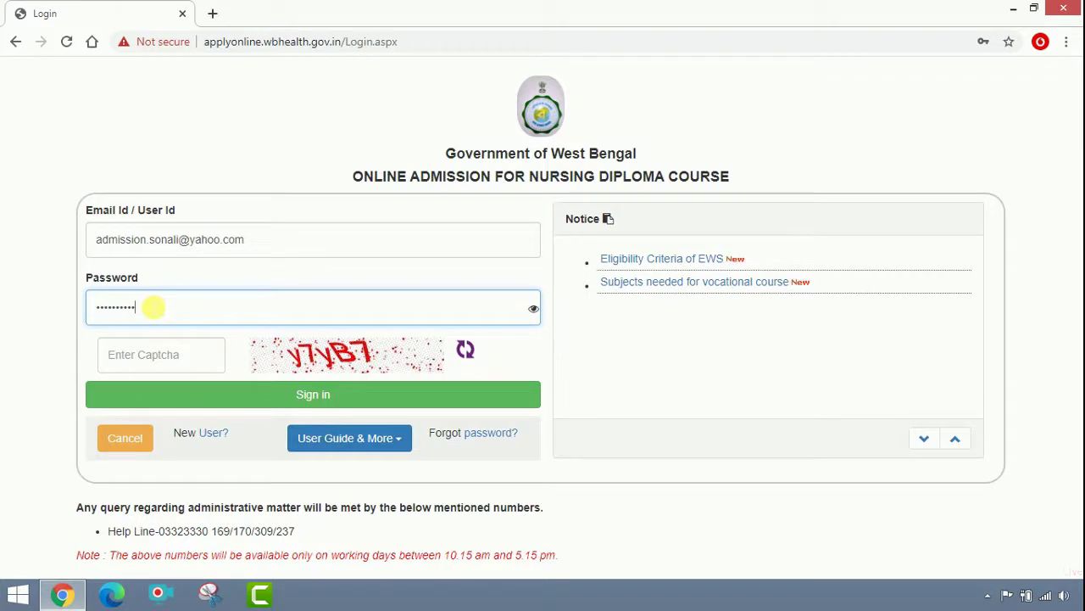
left_click(208, 365)
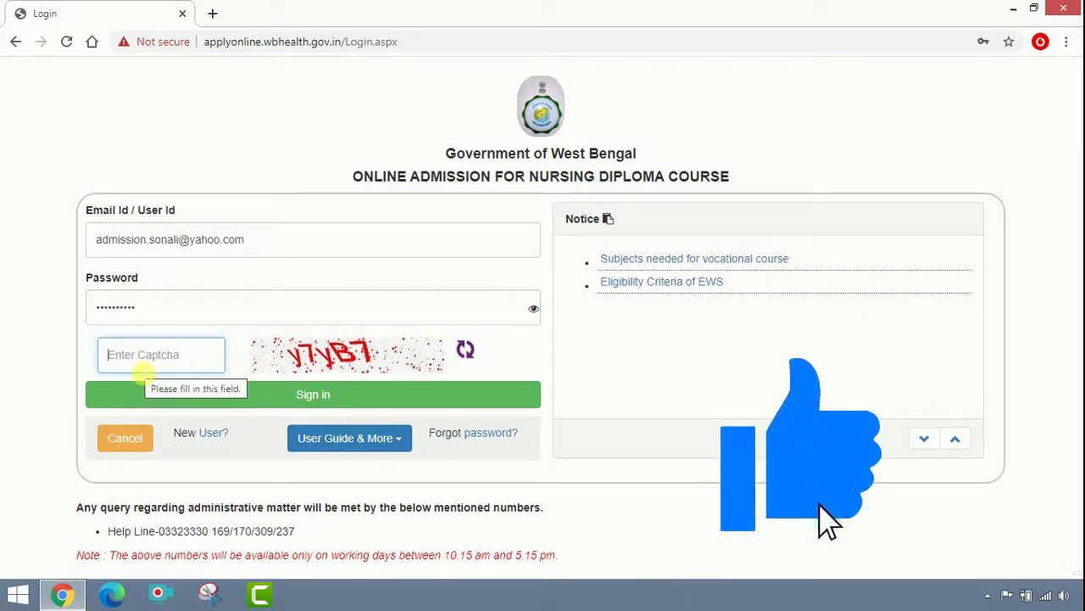
type("y7")
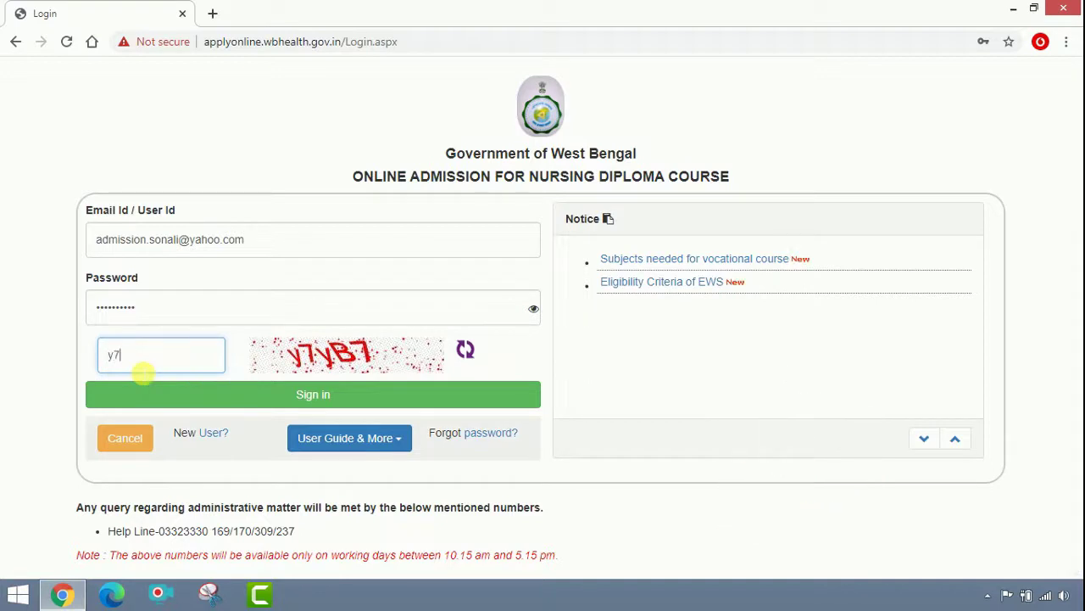
type("yB")
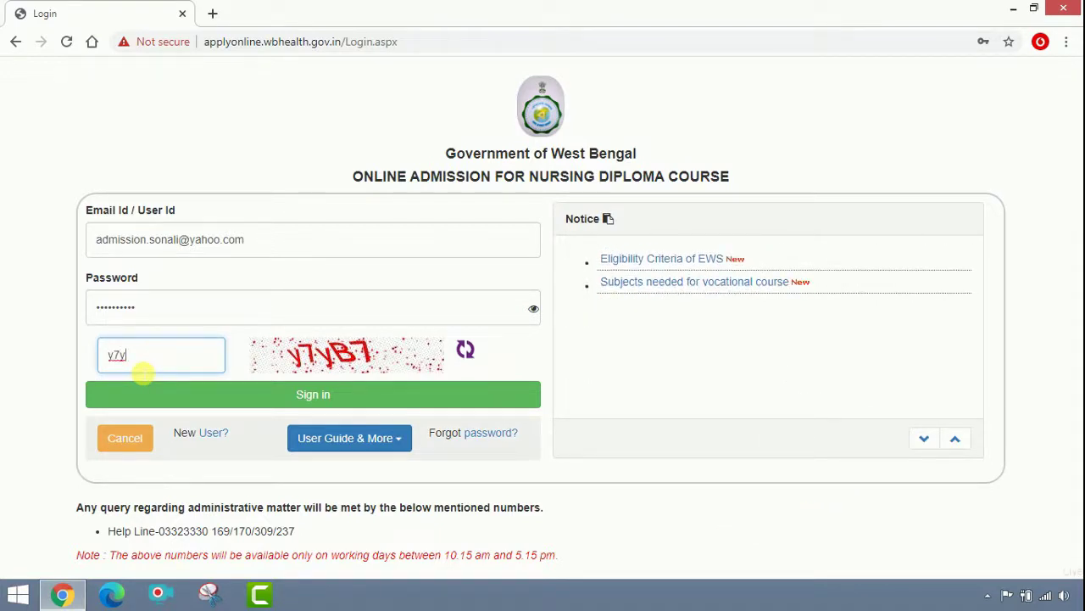
type("7")
left_click(310, 391)
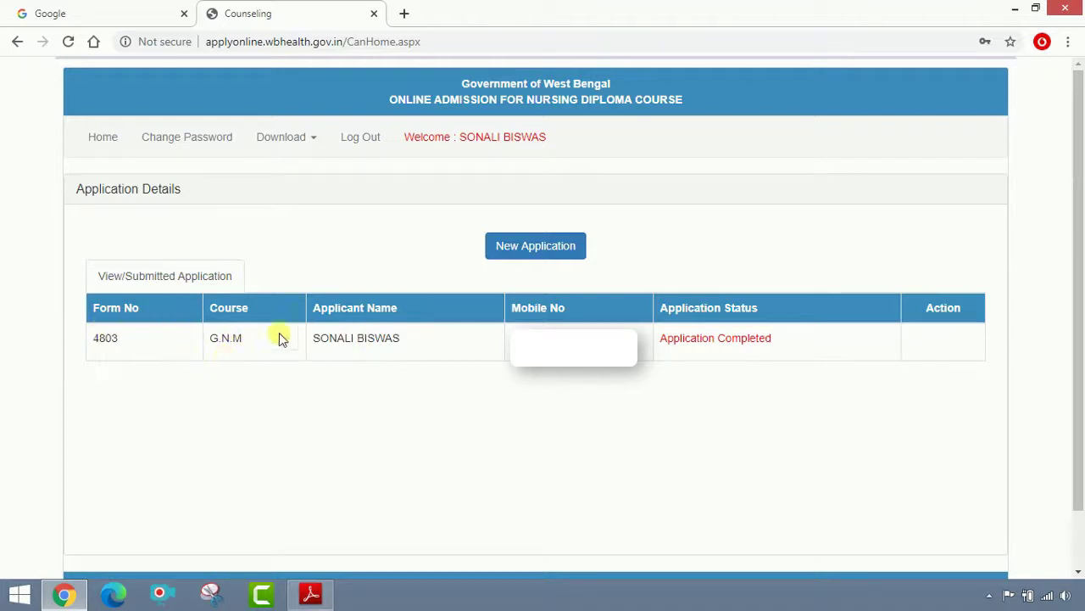
Start a New Application and choose Apply Now for A.N.M (R) Counseling 2020.
left_click(519, 261)
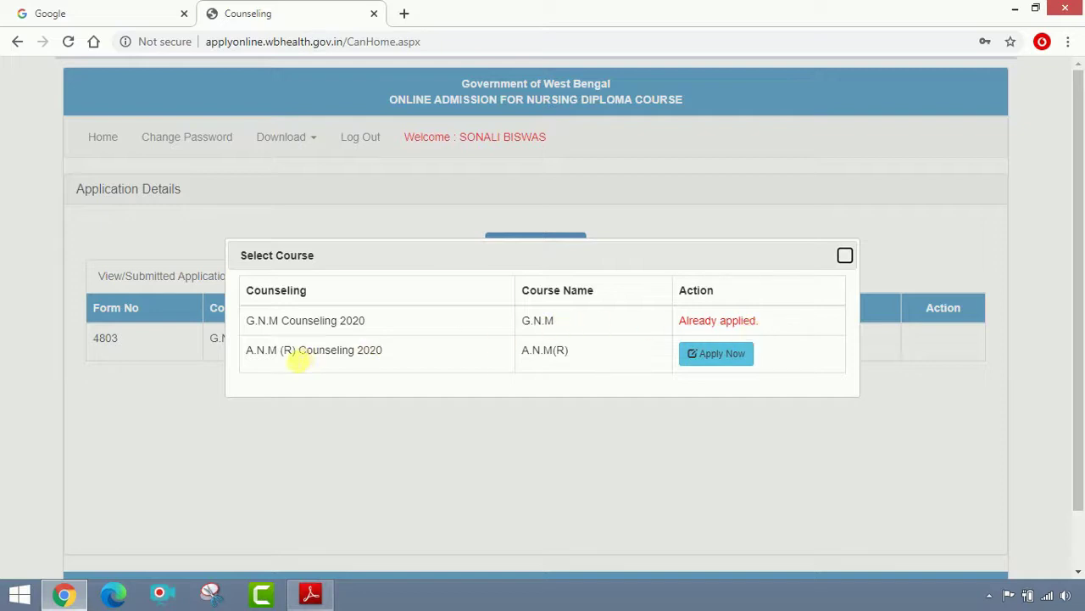
left_click(719, 360)
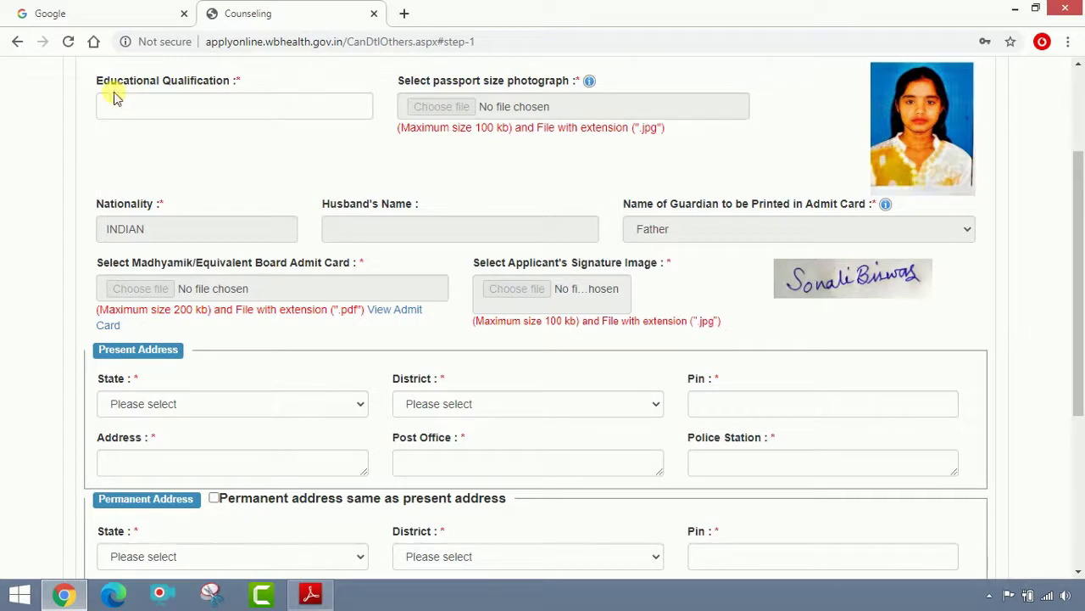
Enter HIGHER SECONDARY as the Educational Qualification, fixing the misspelling.
left_click(137, 110)
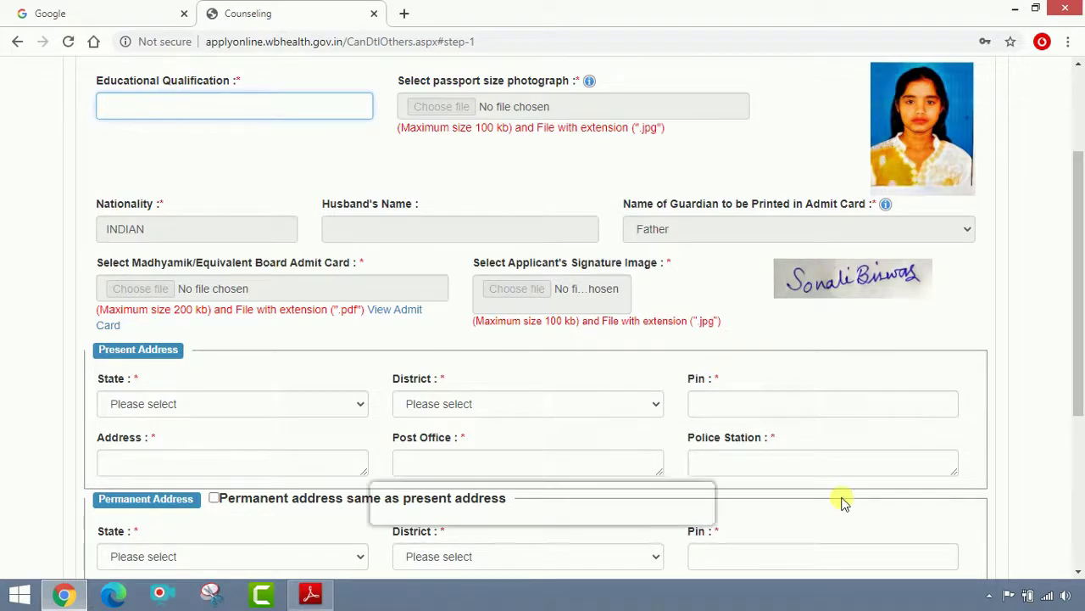
type("HI")
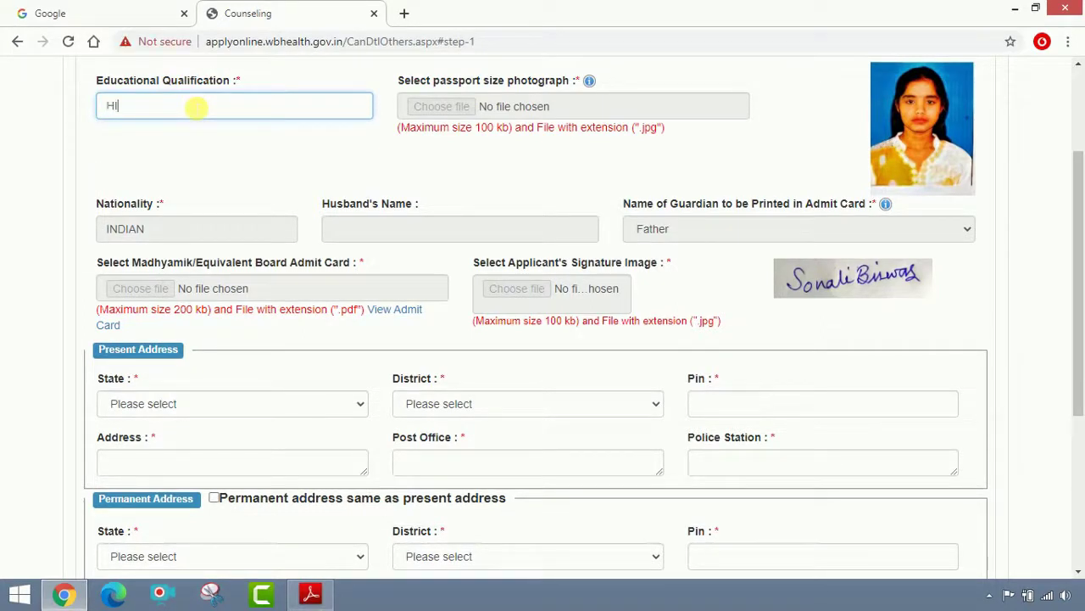
type("GER SECONDARY")
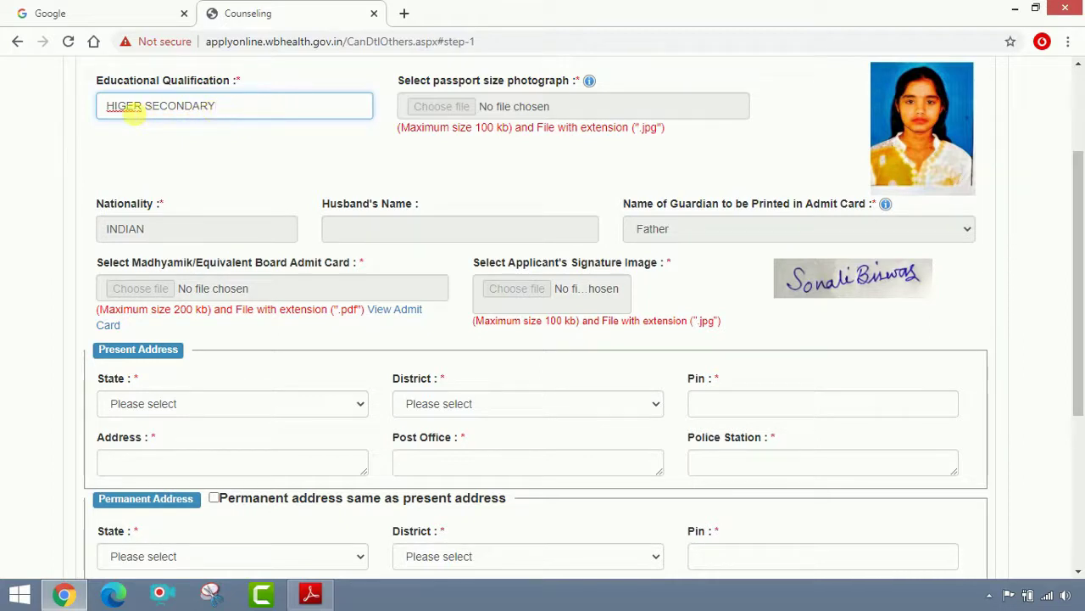
type("H")
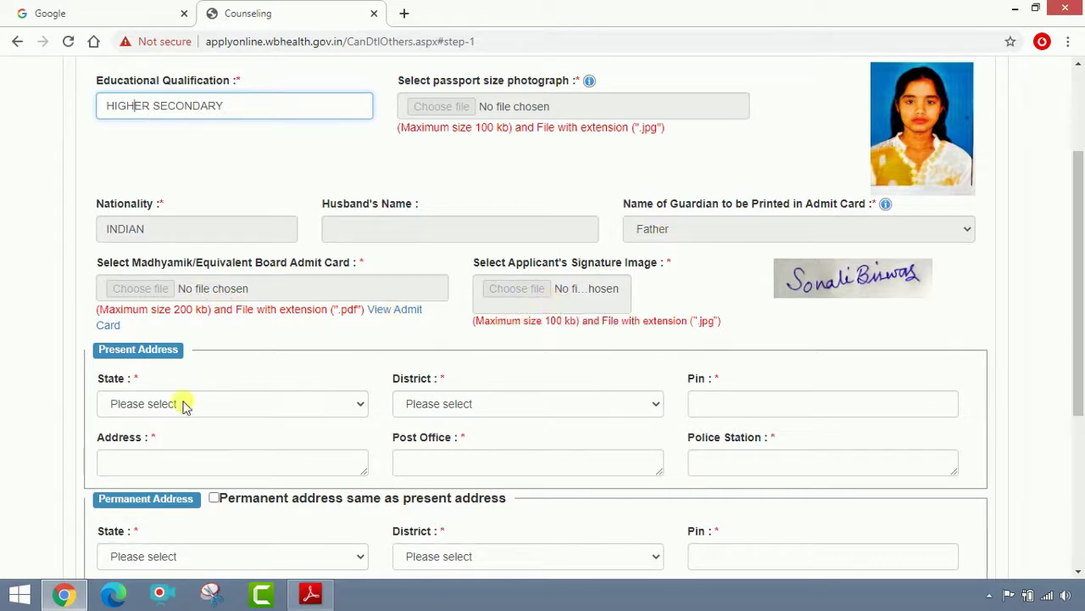
scroll(168, 400, "down", 2)
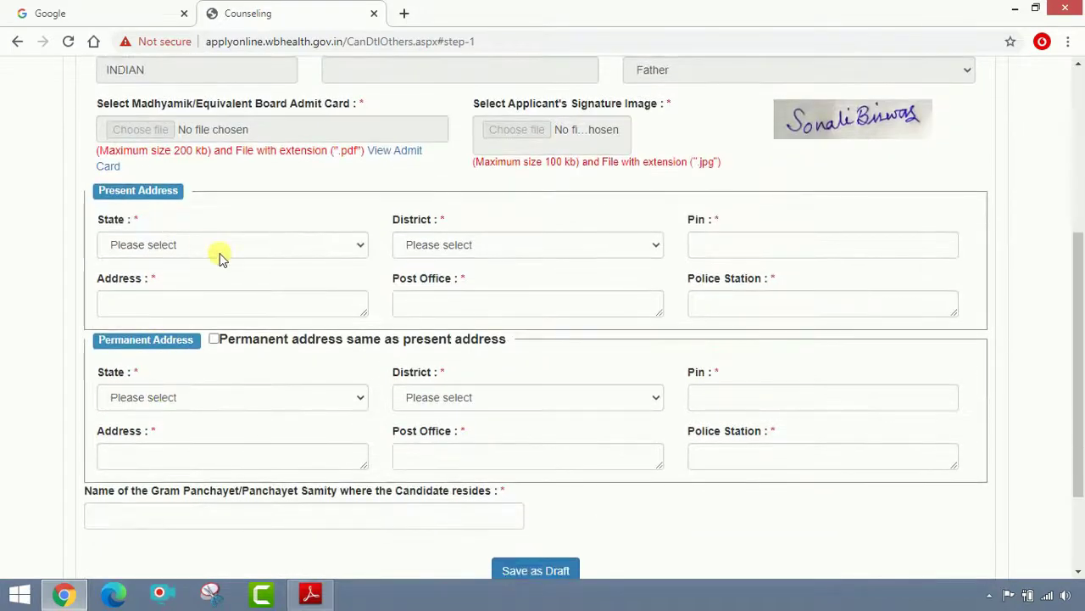
Set the present address state to West Bengal and district to Murshidabad, and enter the PIN code.
left_click(219, 248)
left_click(212, 280)
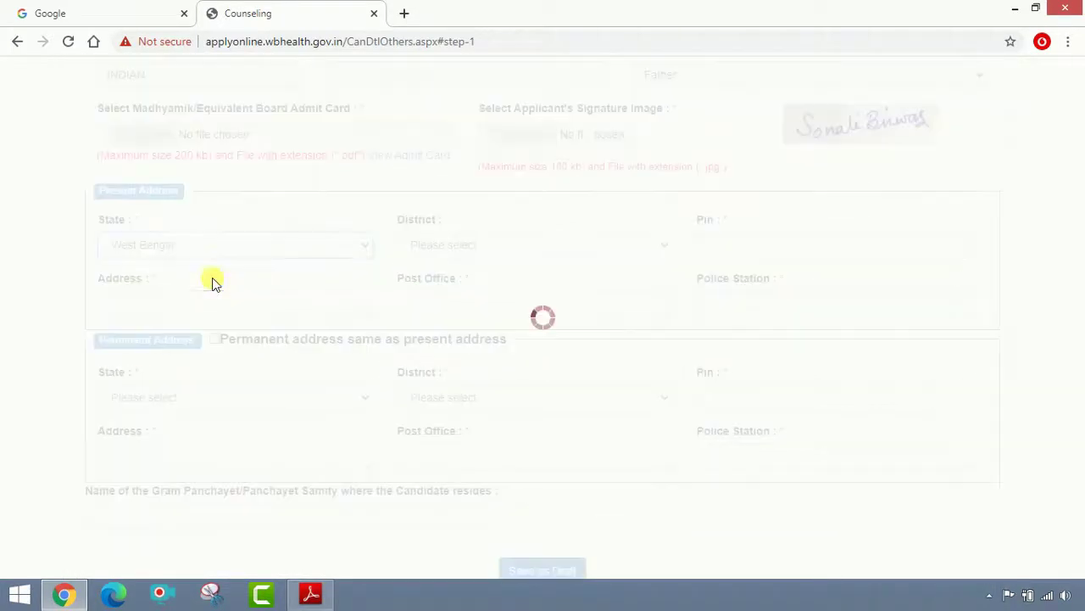
left_click(520, 244)
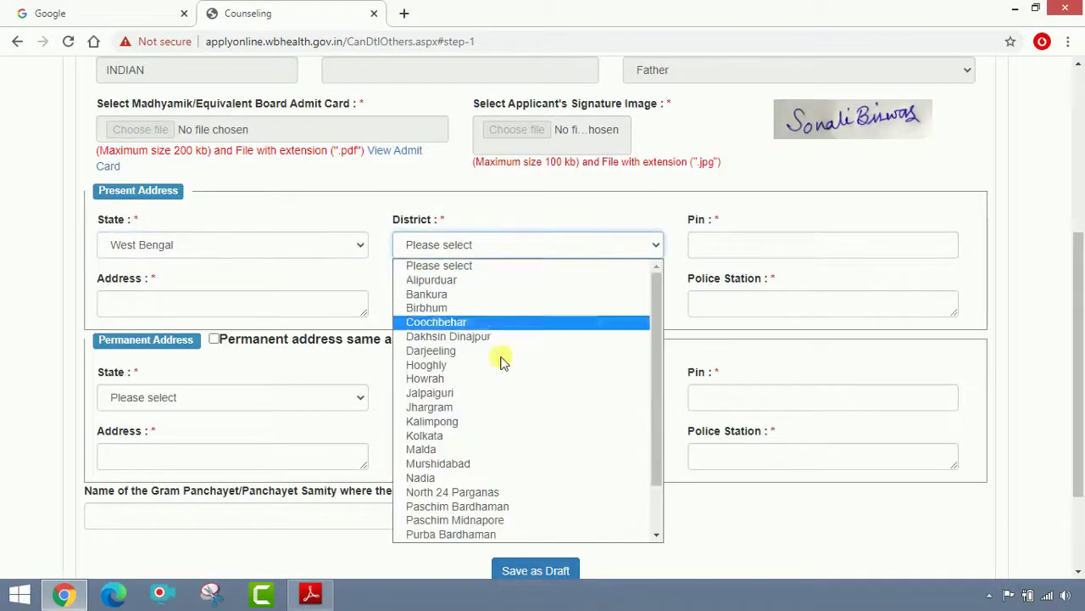
left_click(499, 464)
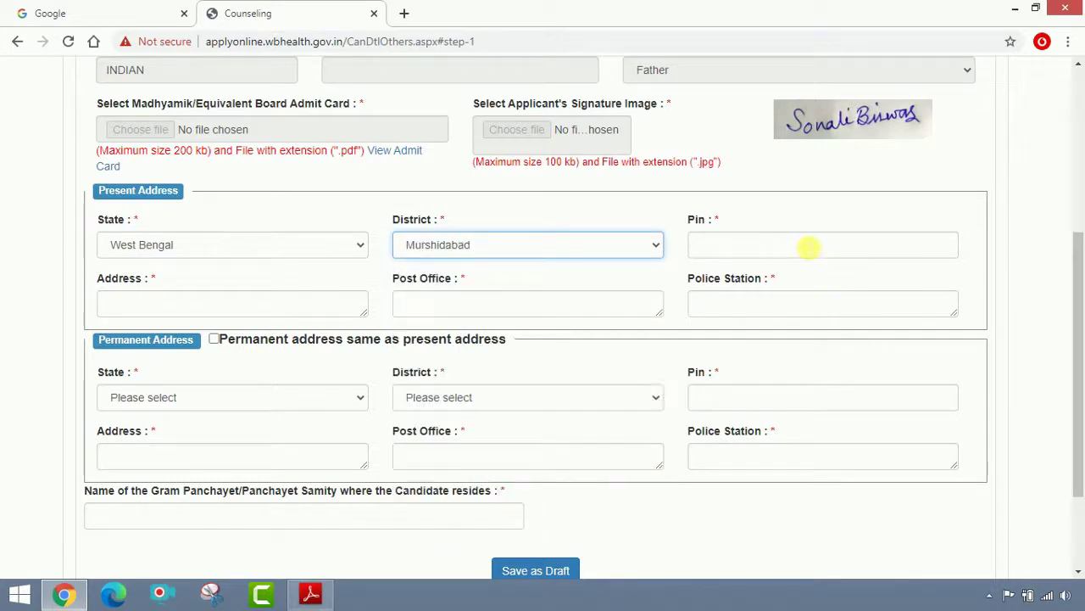
left_click(808, 246)
type("742")
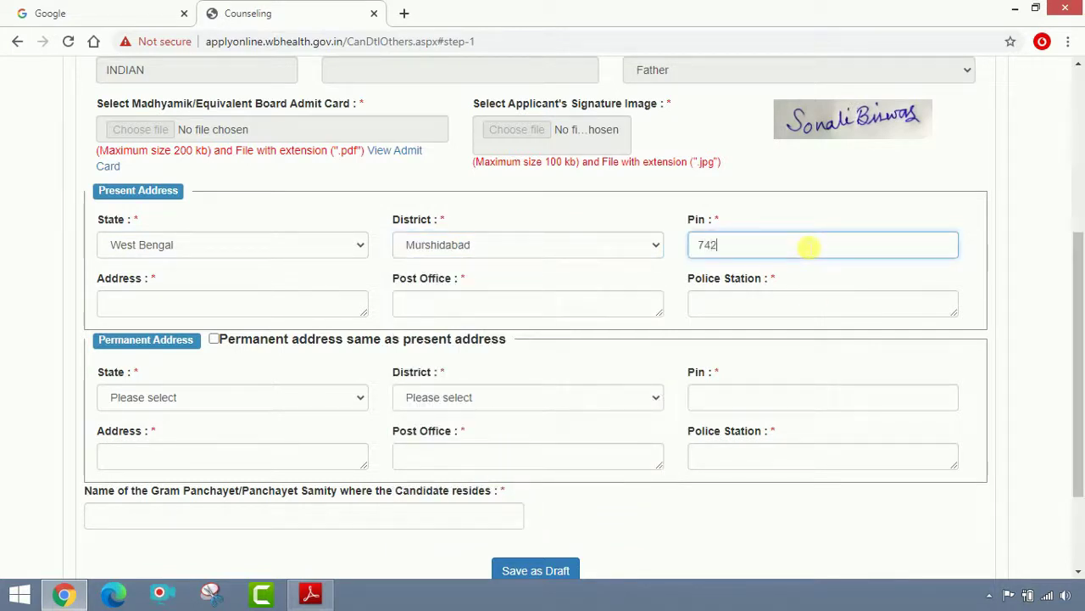
type("101")
left_click(298, 312)
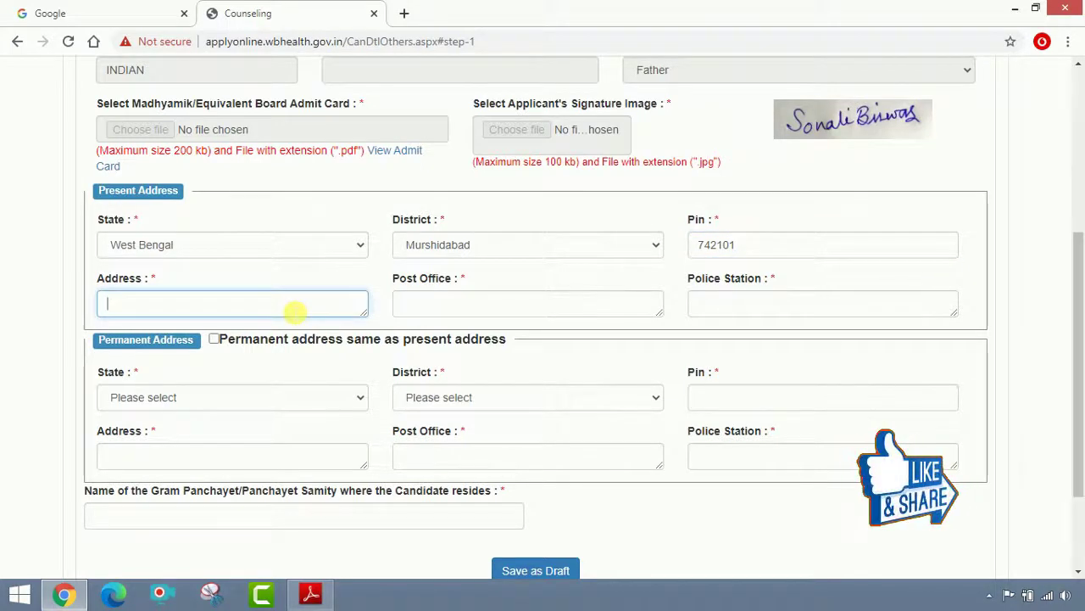
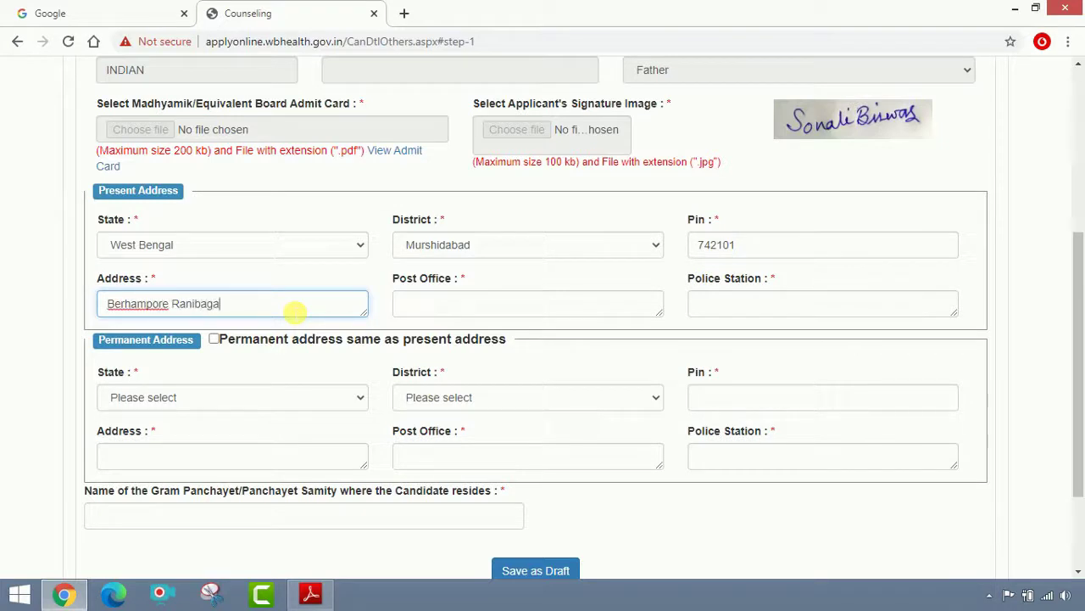
left_click(443, 313)
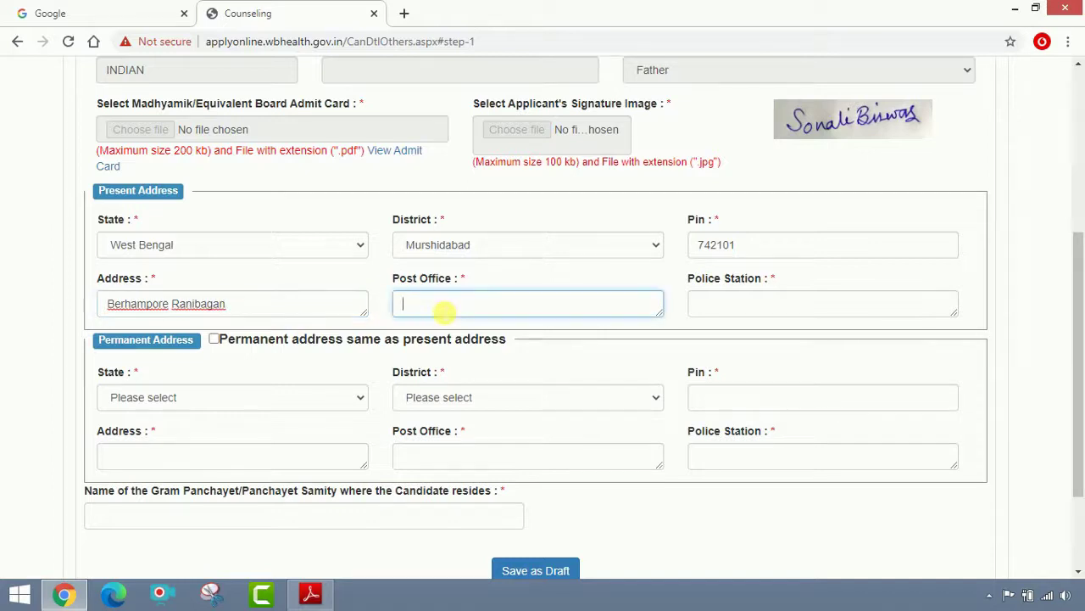
type("Berhampore")
key("Tab")
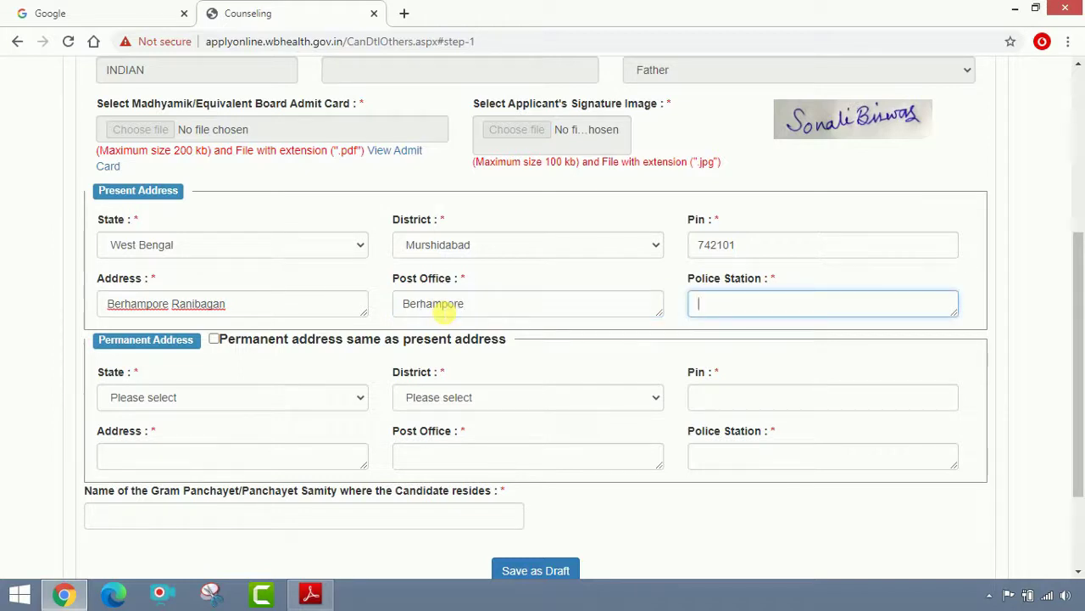
type("Berhampore")
key("Tab")
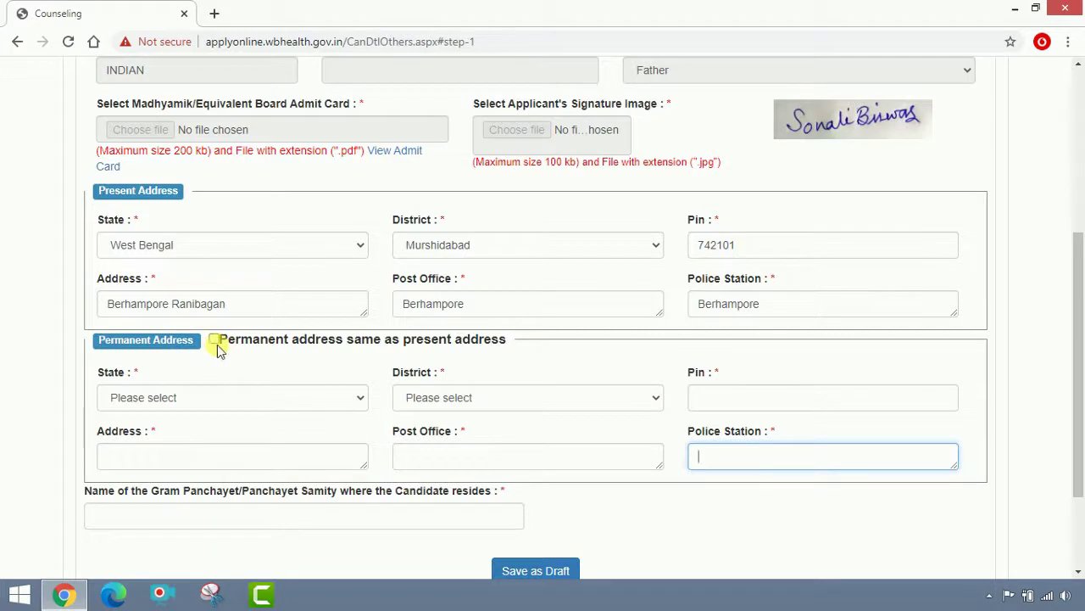
Make the permanent address same as present and set Gram Panchayat to Berhampore.
left_click(213, 341)
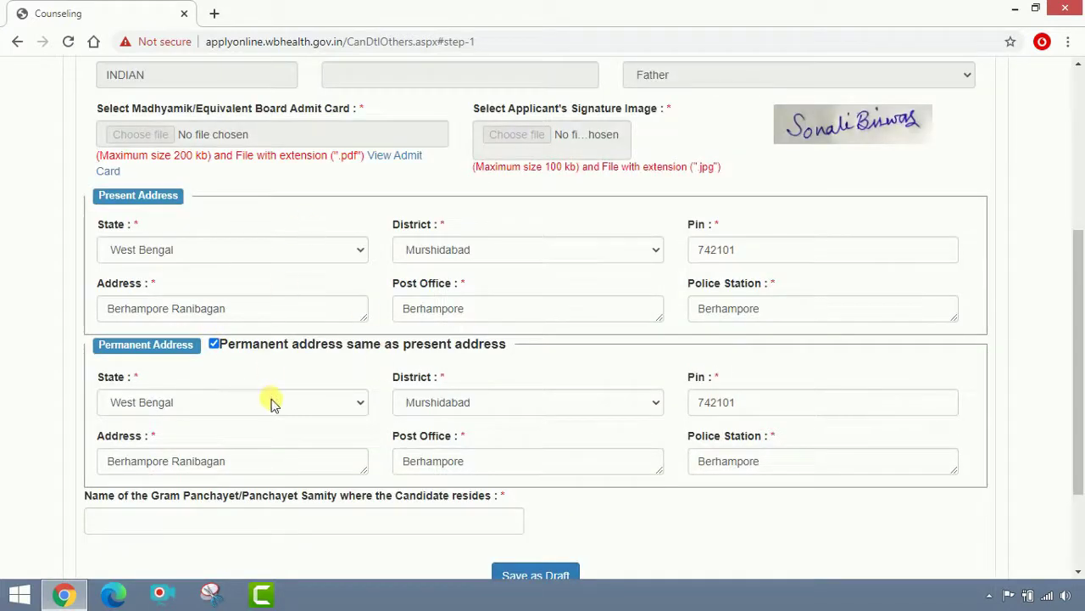
scroll(305, 450, "down", 1)
scroll(308, 449, "down", 2)
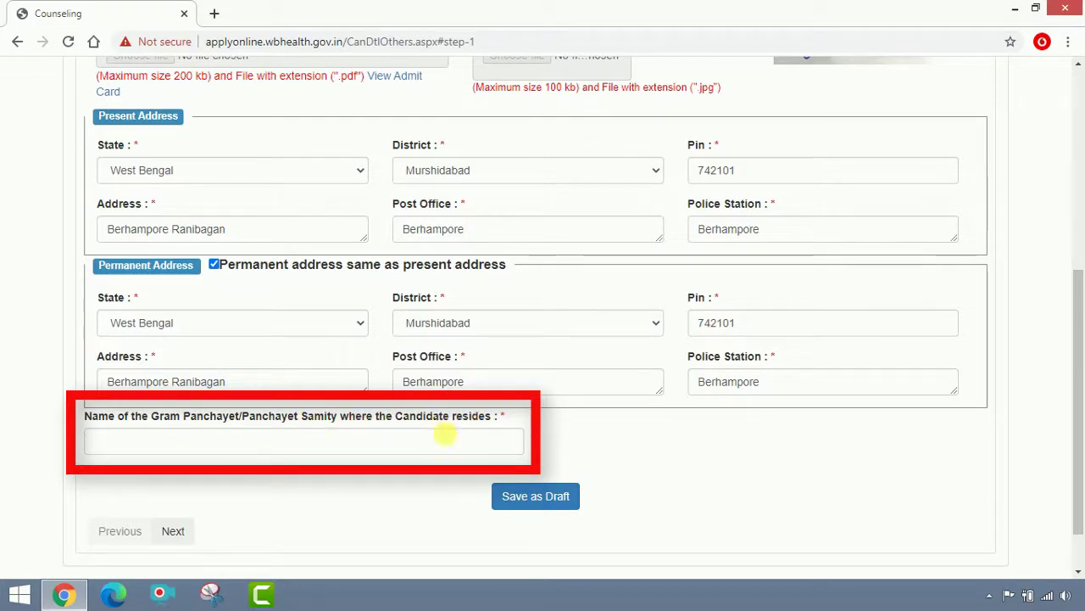
left_click(386, 447)
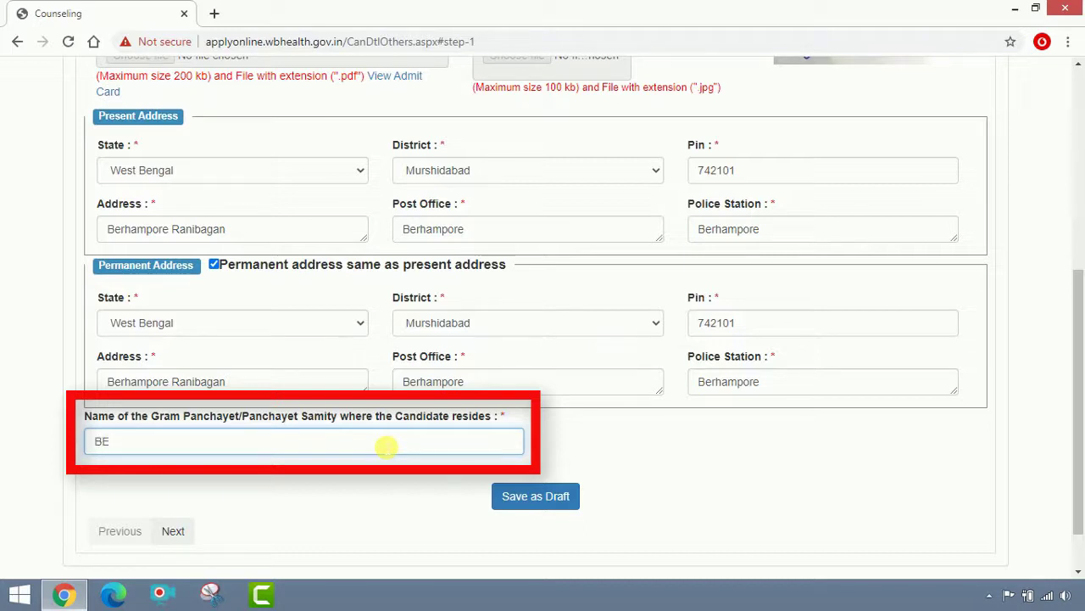
type("erhampore")
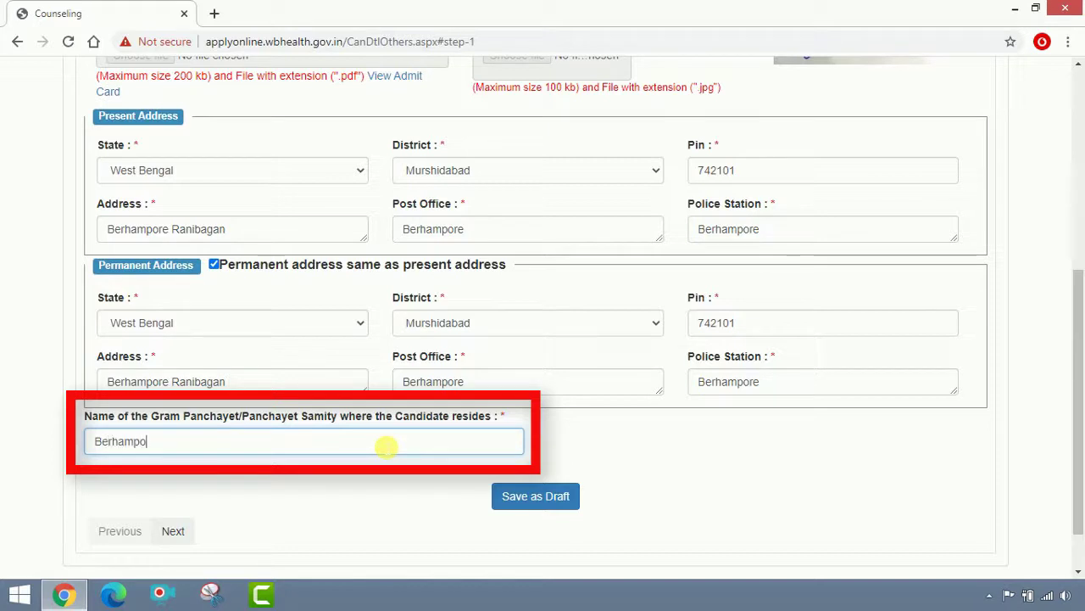
Save the form as a draft, confirm the alert, and continue to the H.S. examination step.
left_click(519, 505)
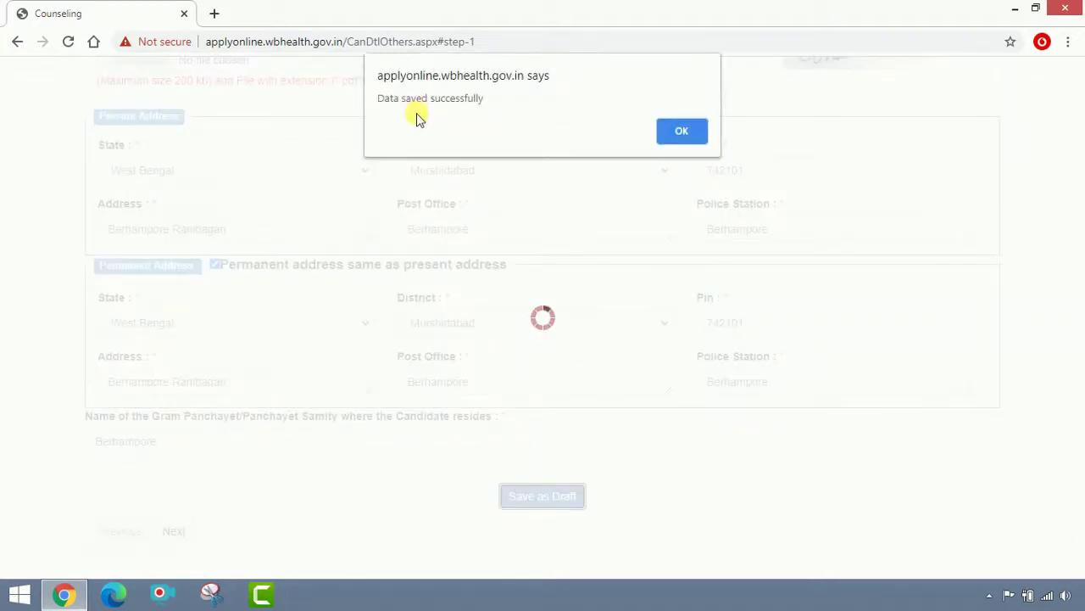
left_click(684, 134)
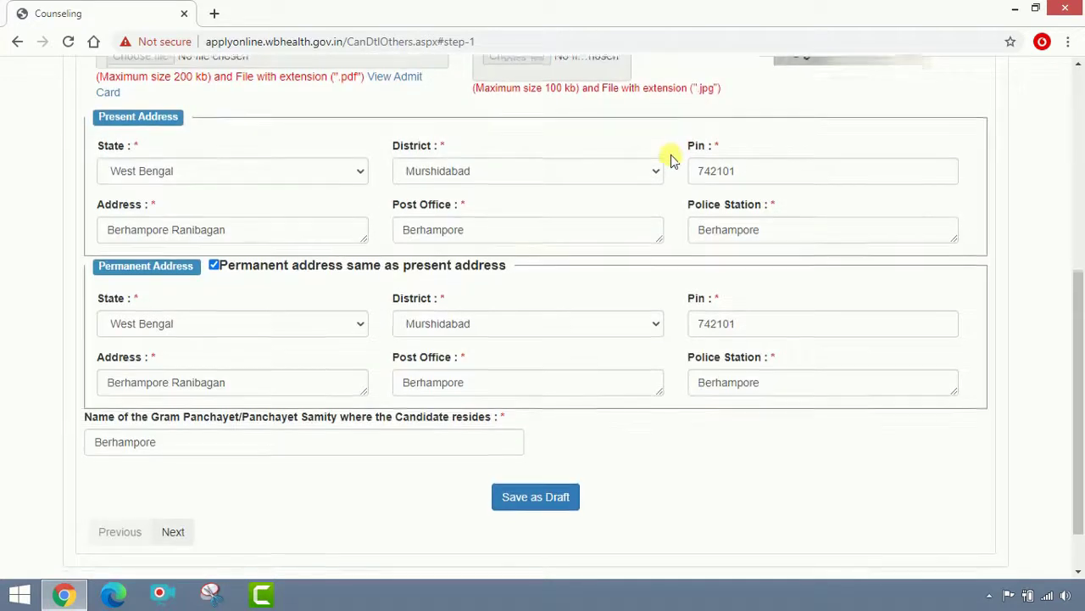
scroll(669, 160, "down", 1)
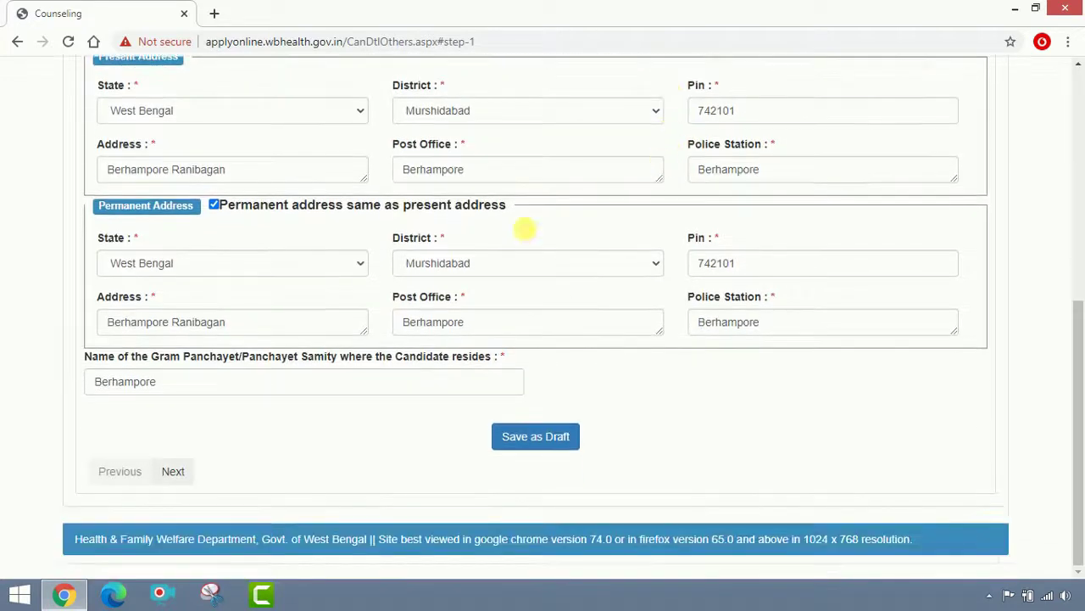
left_click(175, 471)
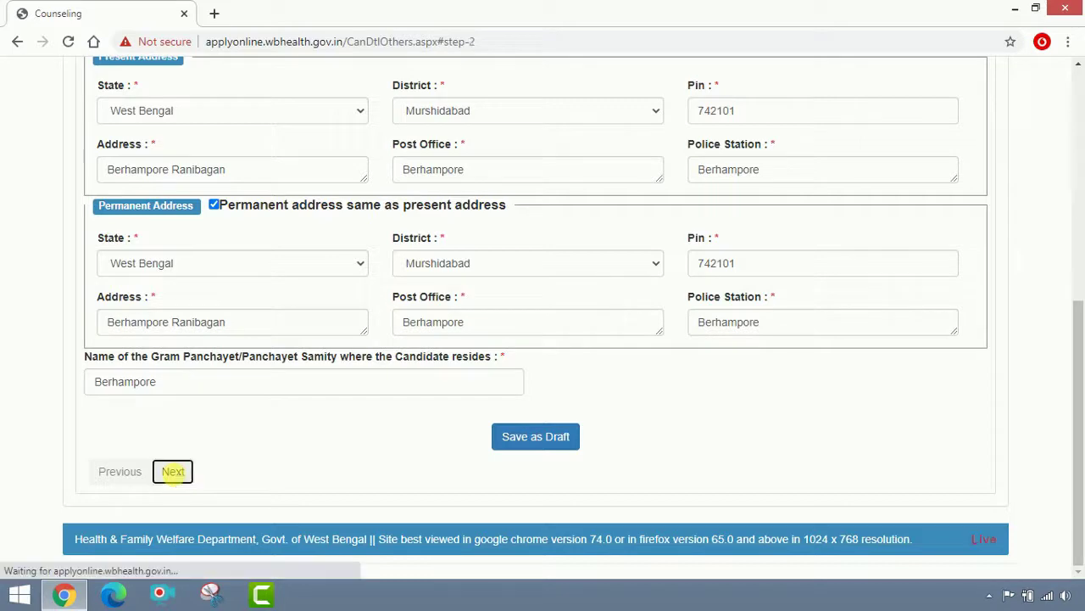
Enter school name J N Academy and school address Berhampore, MSD, 742101.
scroll(244, 461, "up", 2)
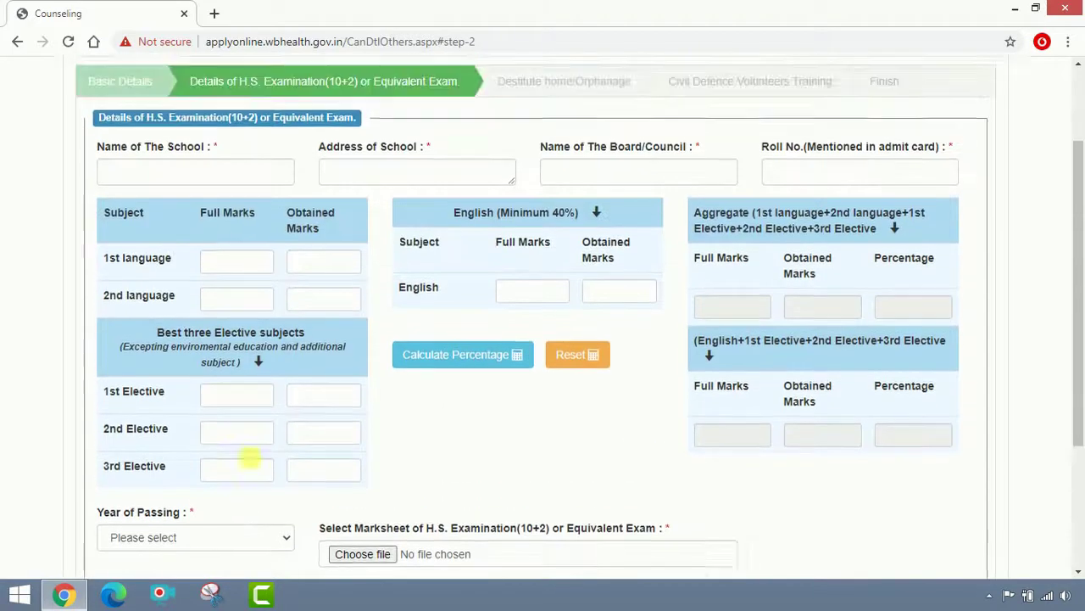
scroll(250, 459, "up", 1)
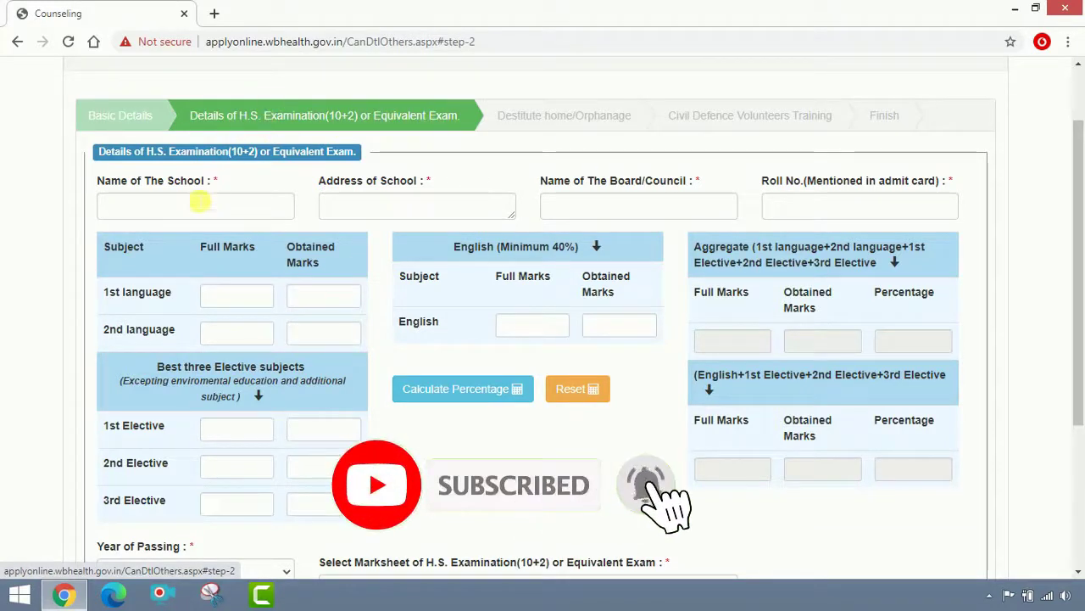
left_click(201, 205)
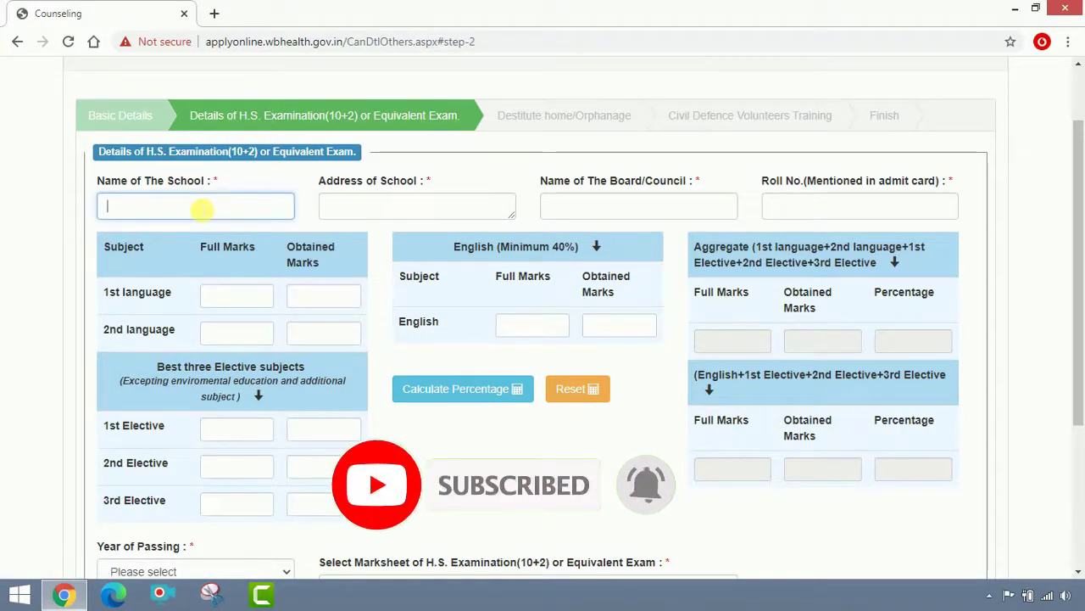
type("J N")
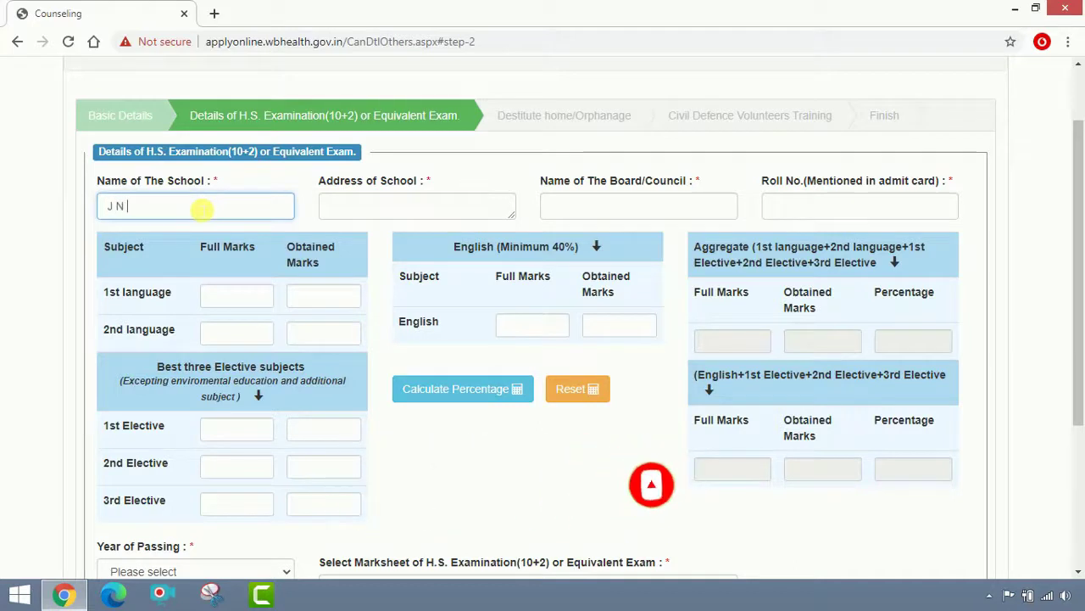
type(" Acad")
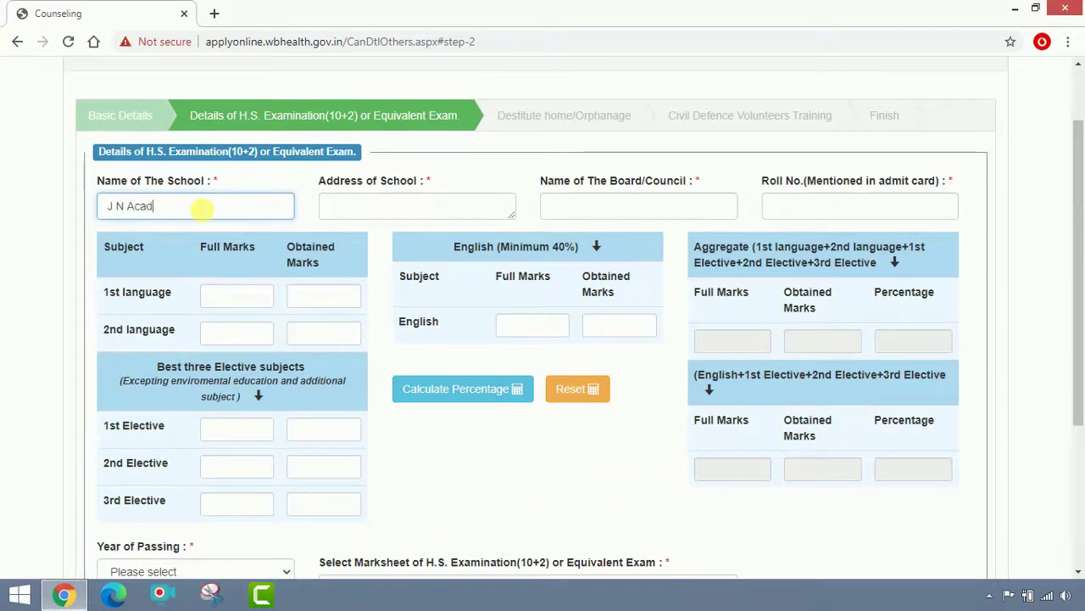
type("emy")
left_click(379, 216)
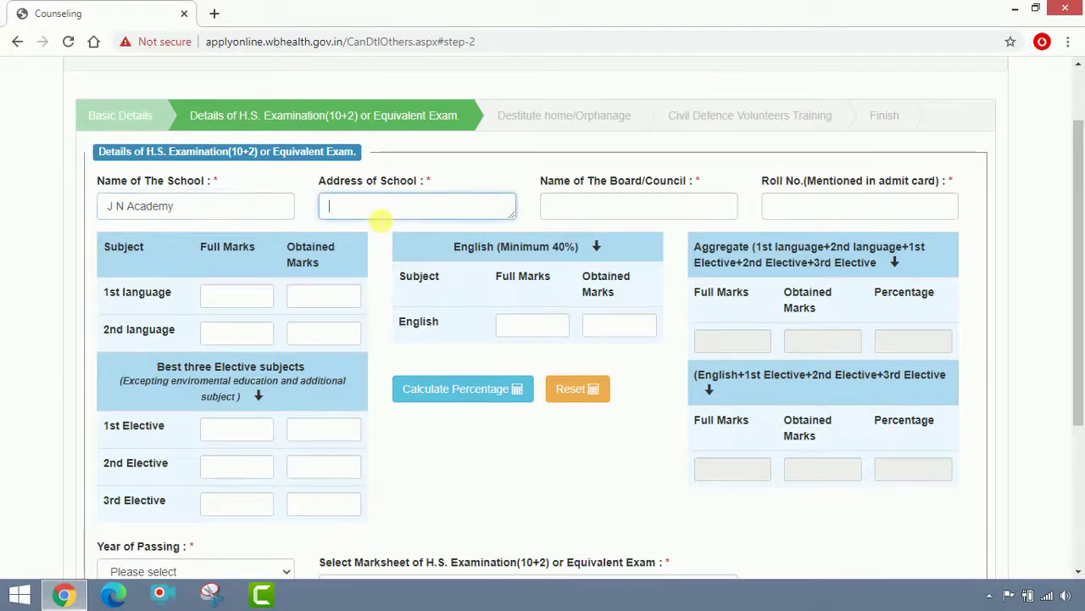
type("Berha")
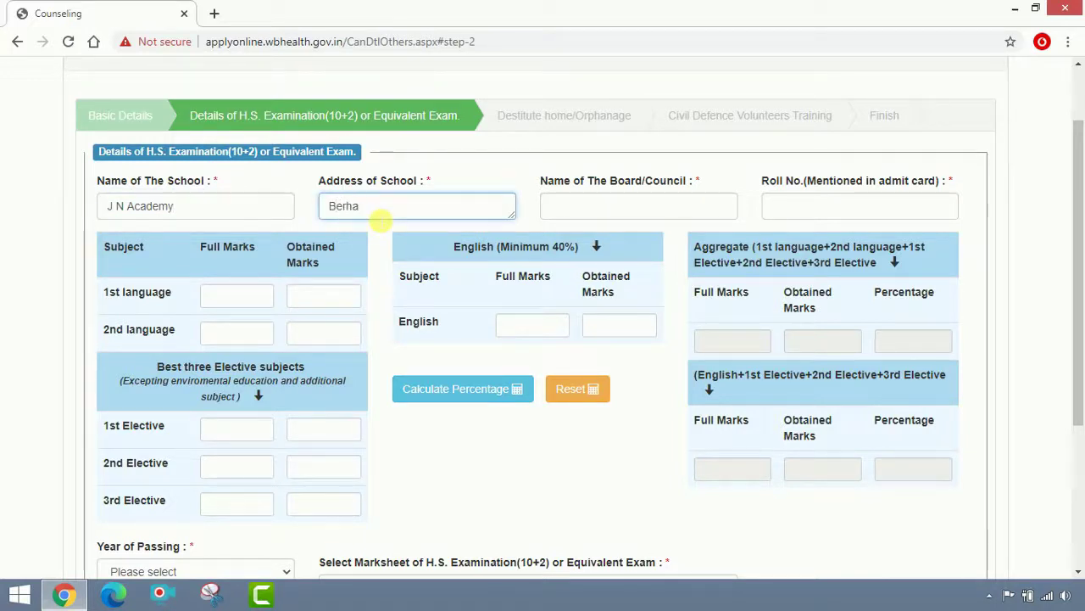
type("mpore")
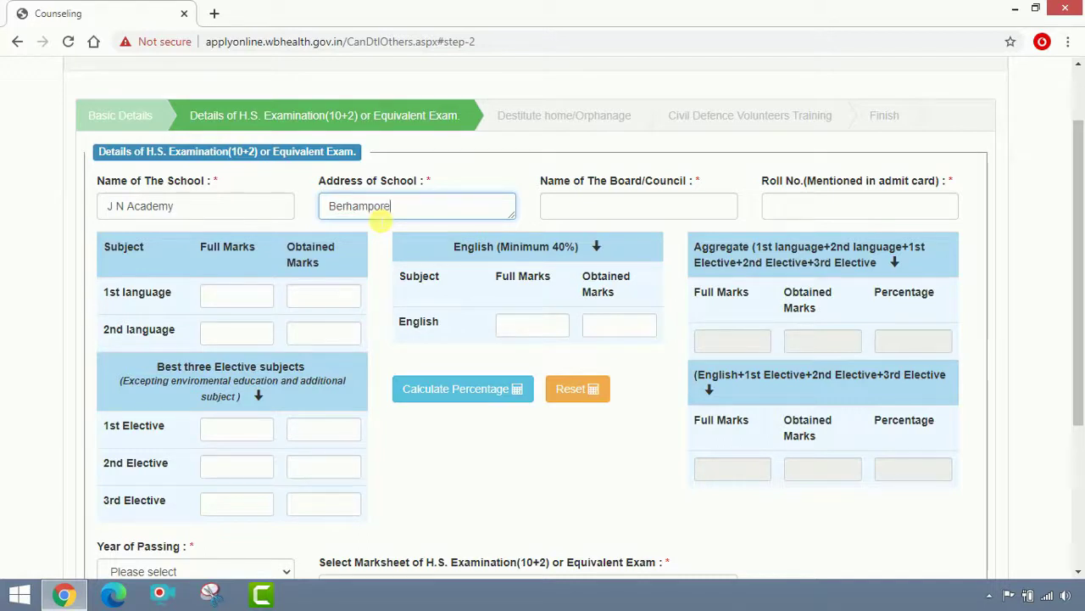
type(",MSD,")
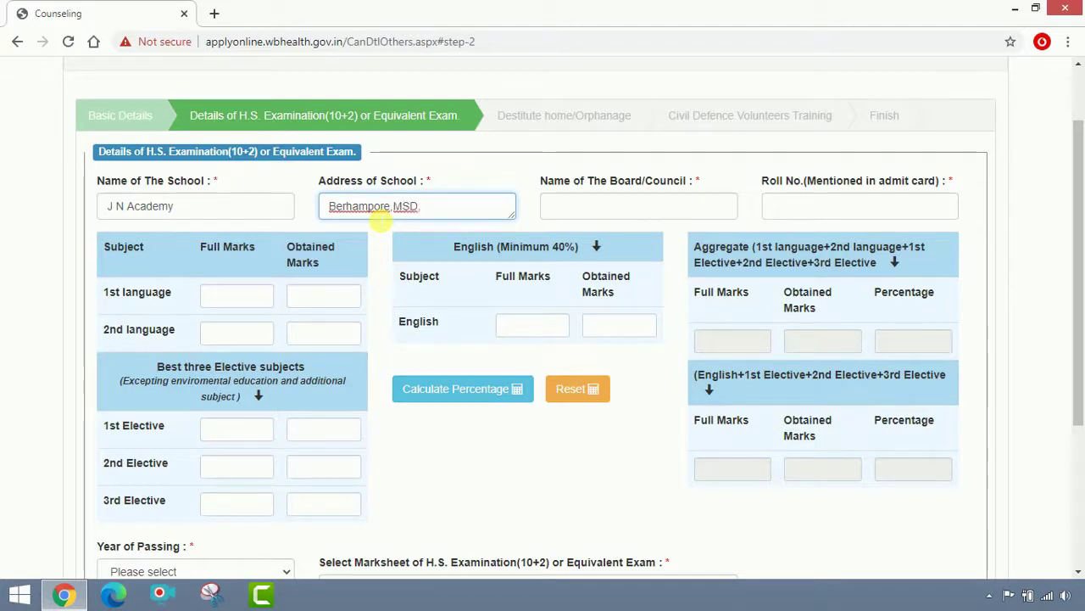
type("742101")
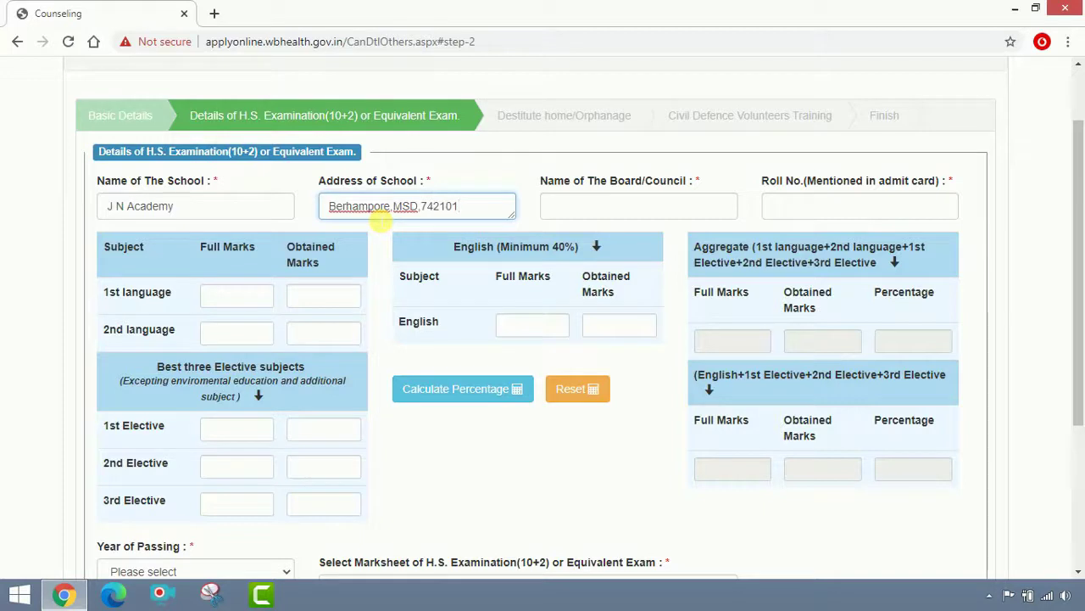
Set the board to WBCHSE and enter the admit-card roll number.
key("Tab")
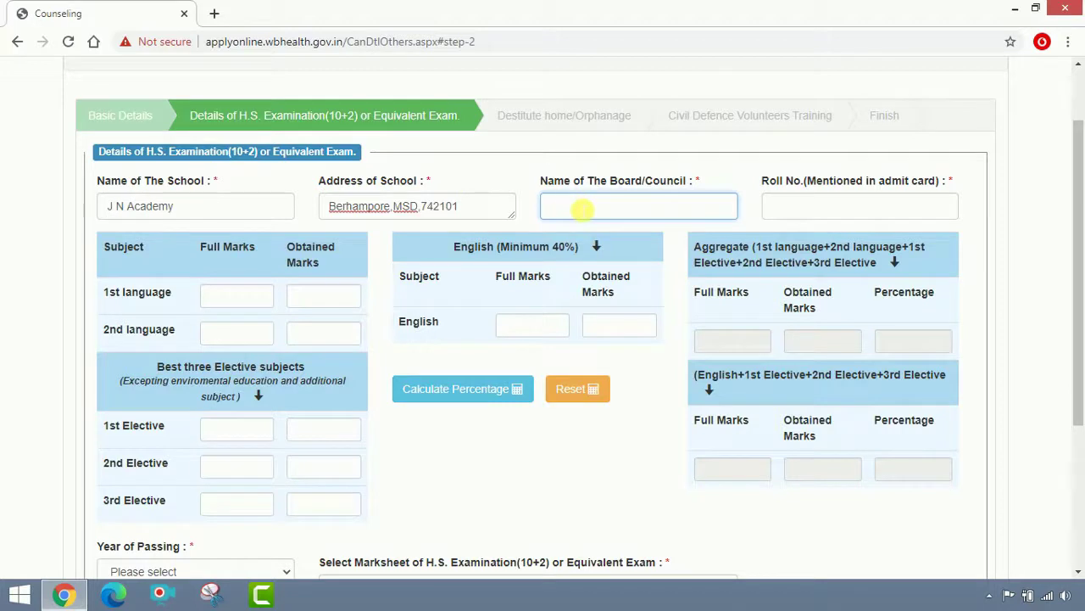
type("WB")
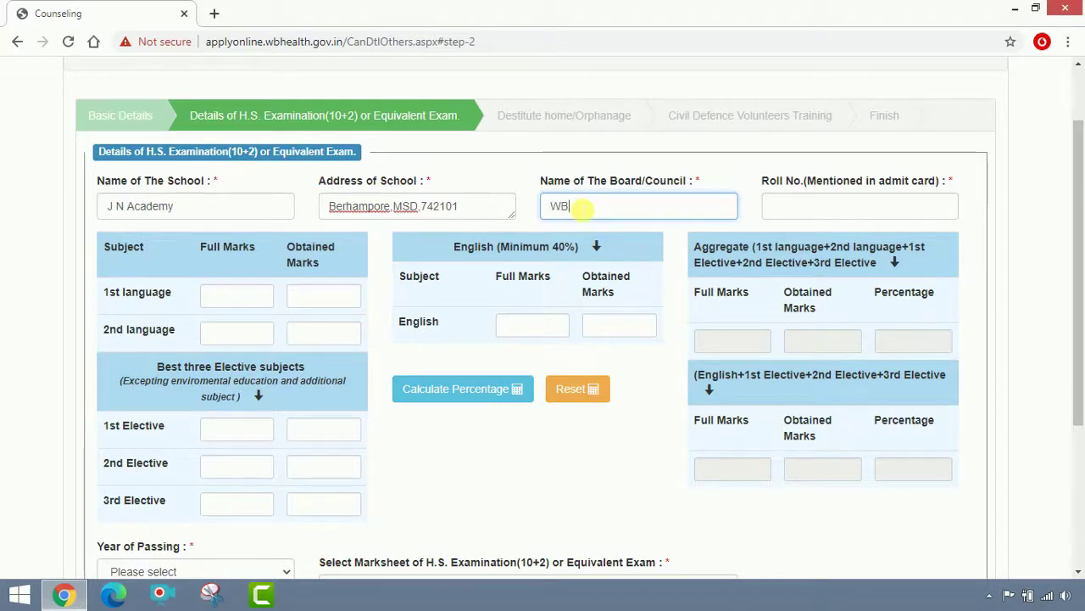
type("CHSE")
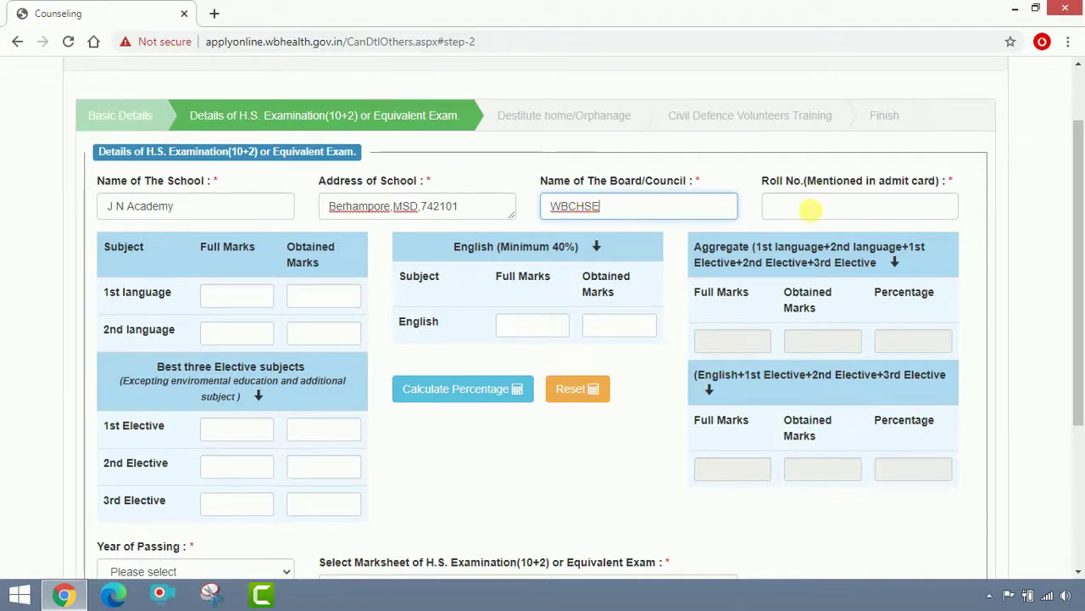
left_click(804, 207)
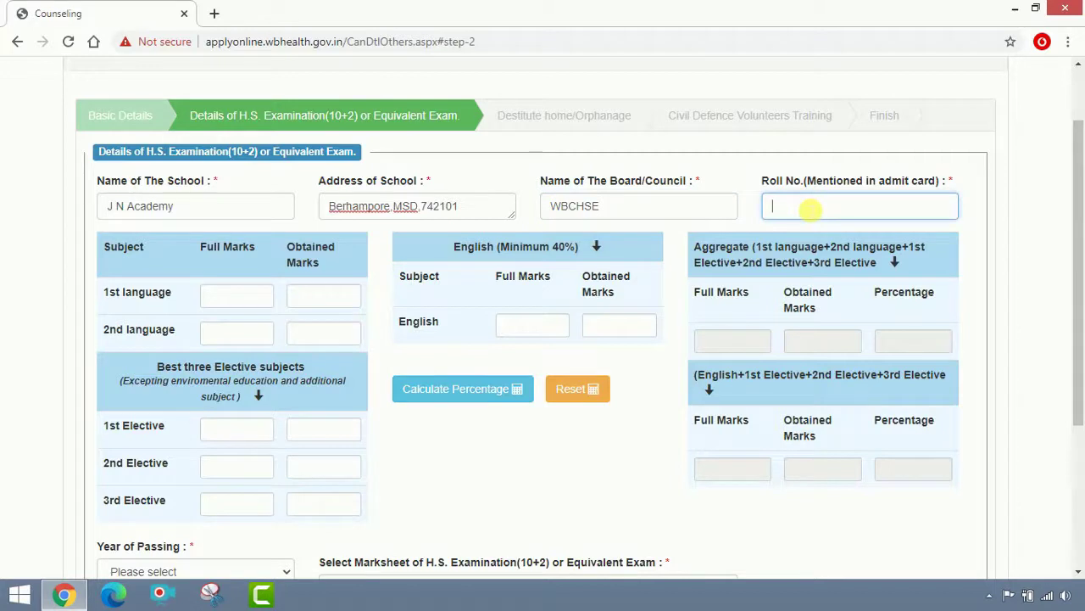
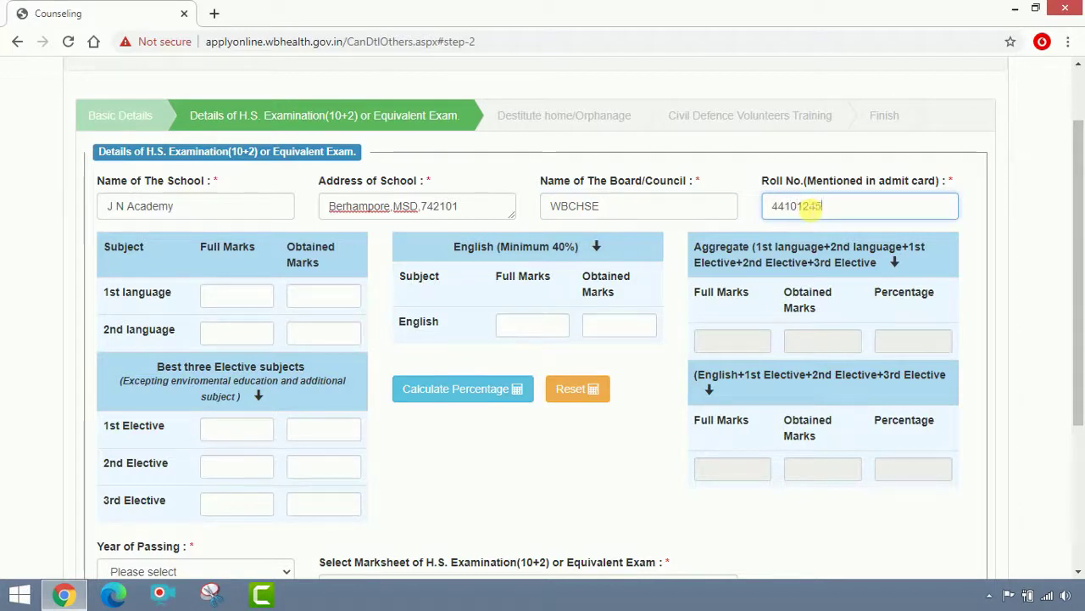
Record 1st language 91/100 and 2nd language 94/100.
left_click(170, 265)
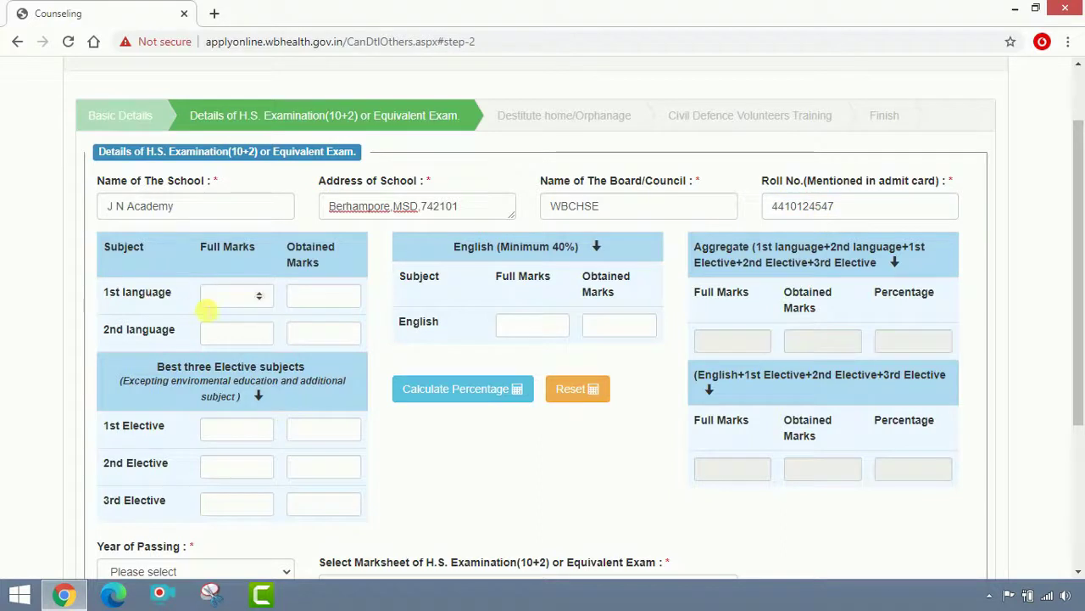
left_click(221, 299)
type("100")
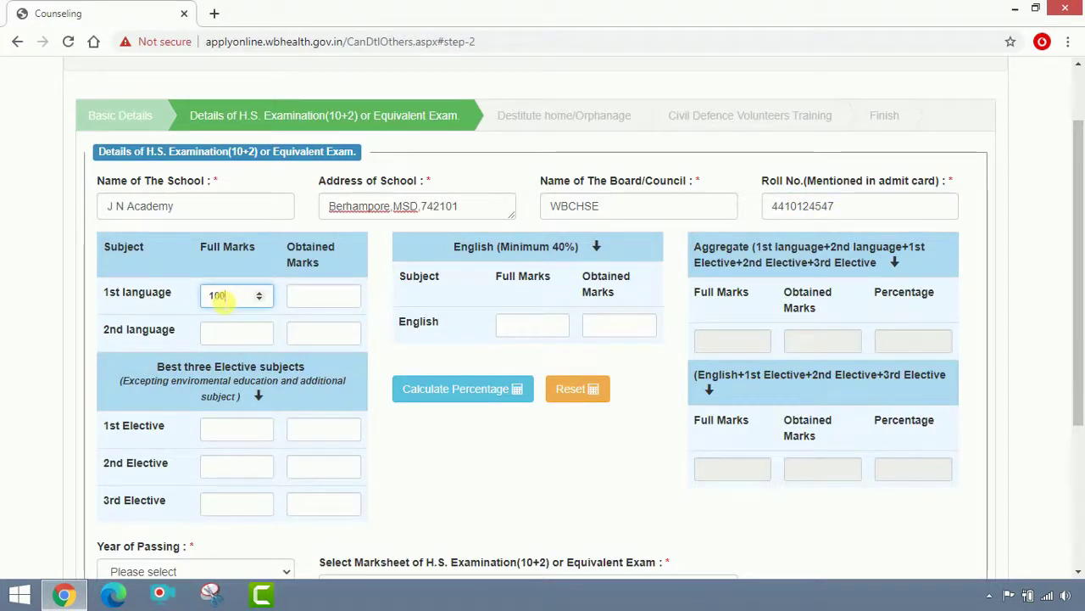
left_click(314, 305)
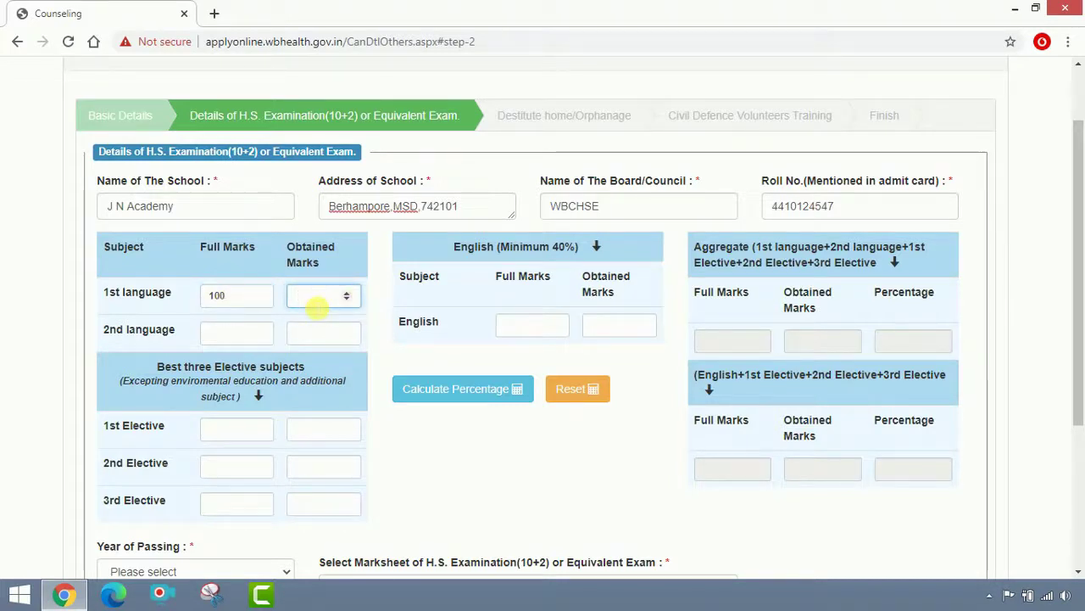
type("91")
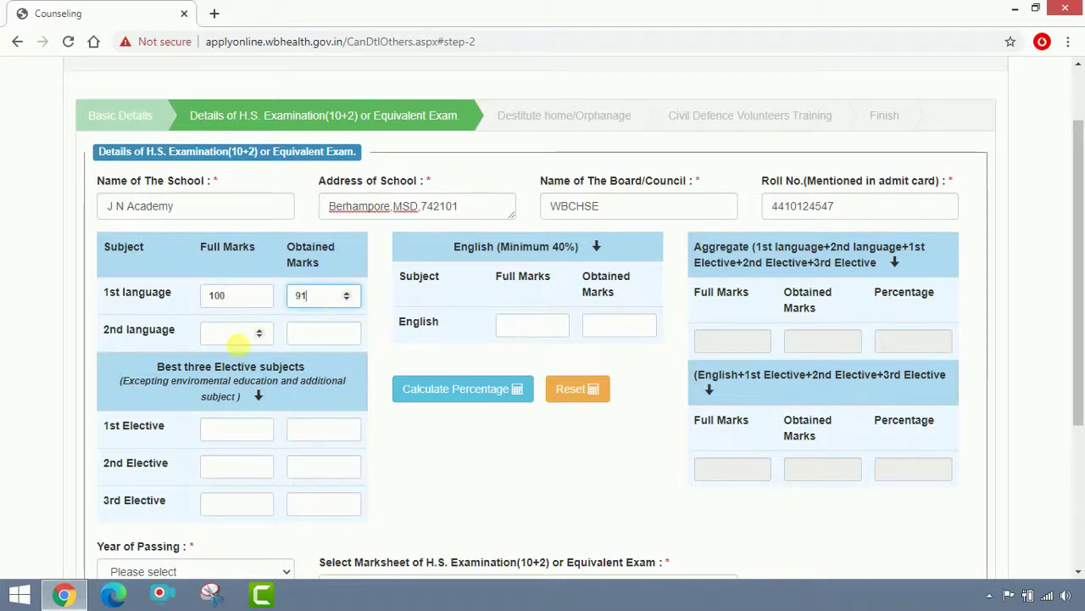
left_click(238, 338)
type("100")
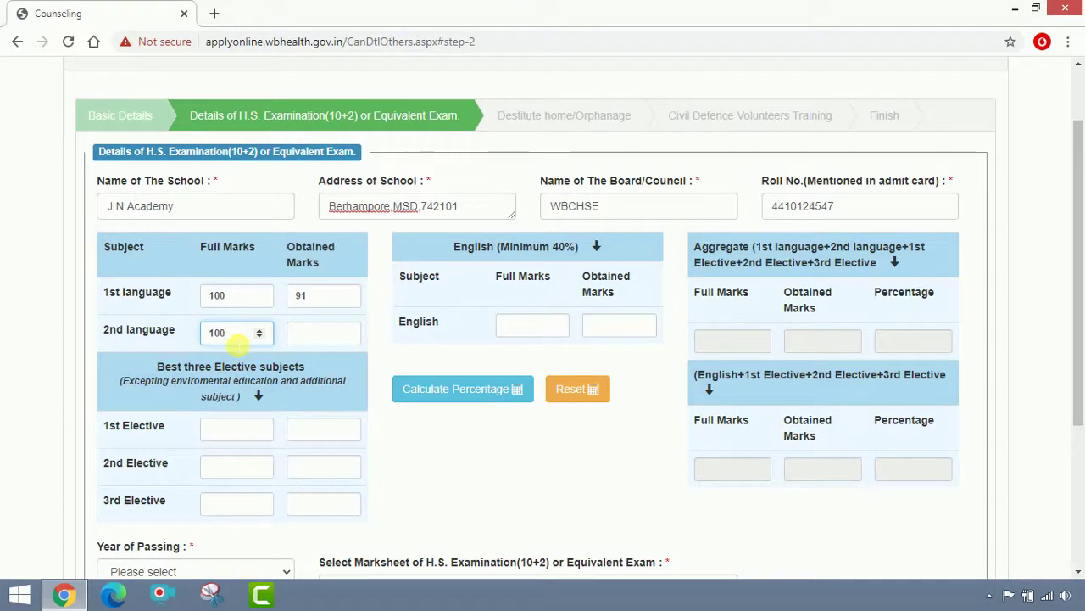
left_click(326, 336)
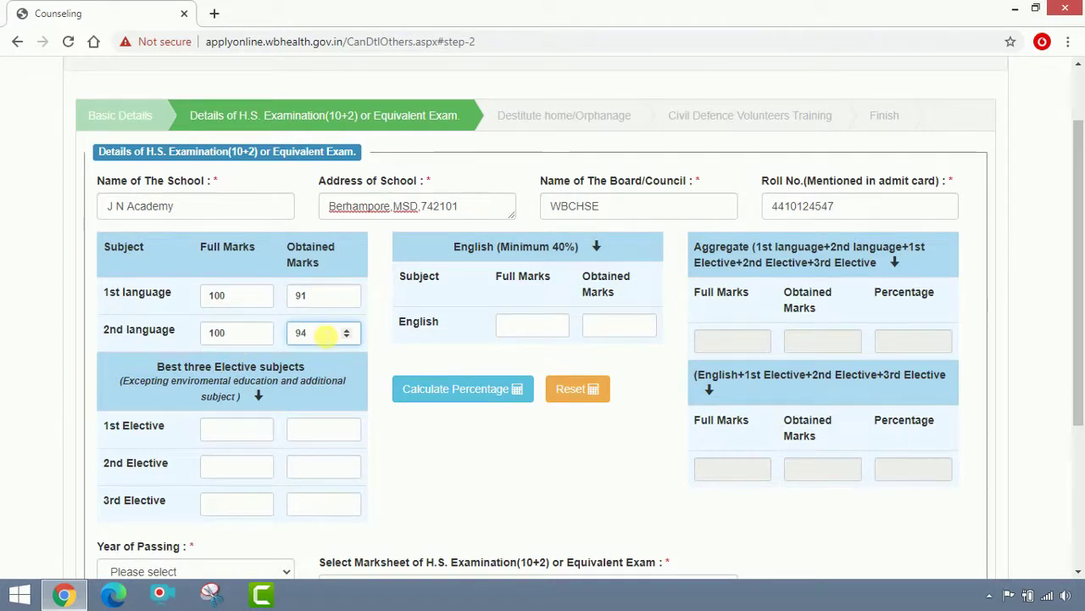
scroll(318, 338, "down", 1)
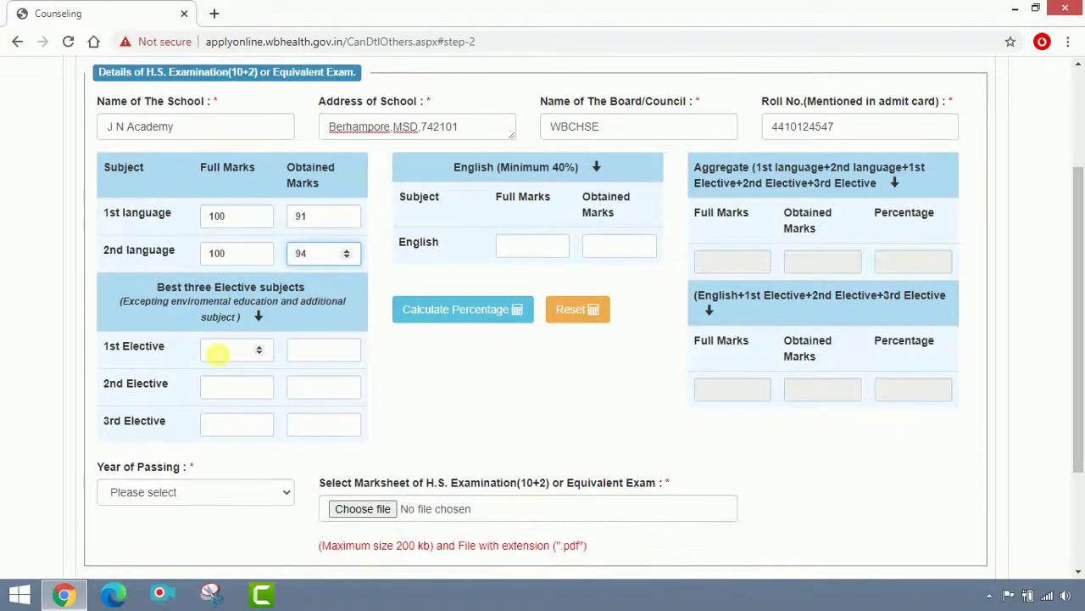
Record 96/100 for each of the three elective subjects.
left_click(217, 355)
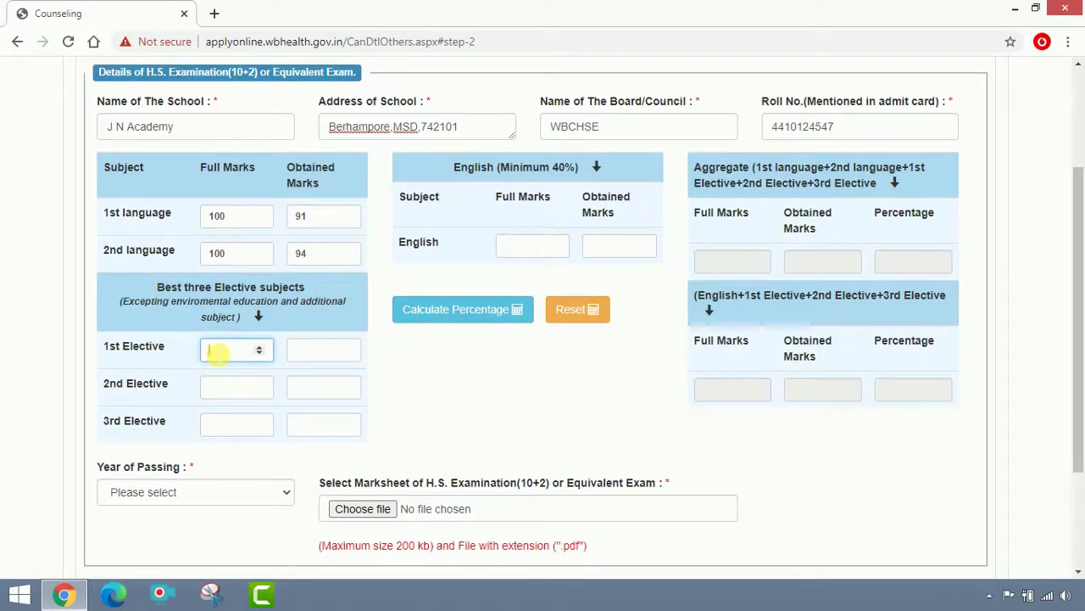
type("100")
left_click(312, 360)
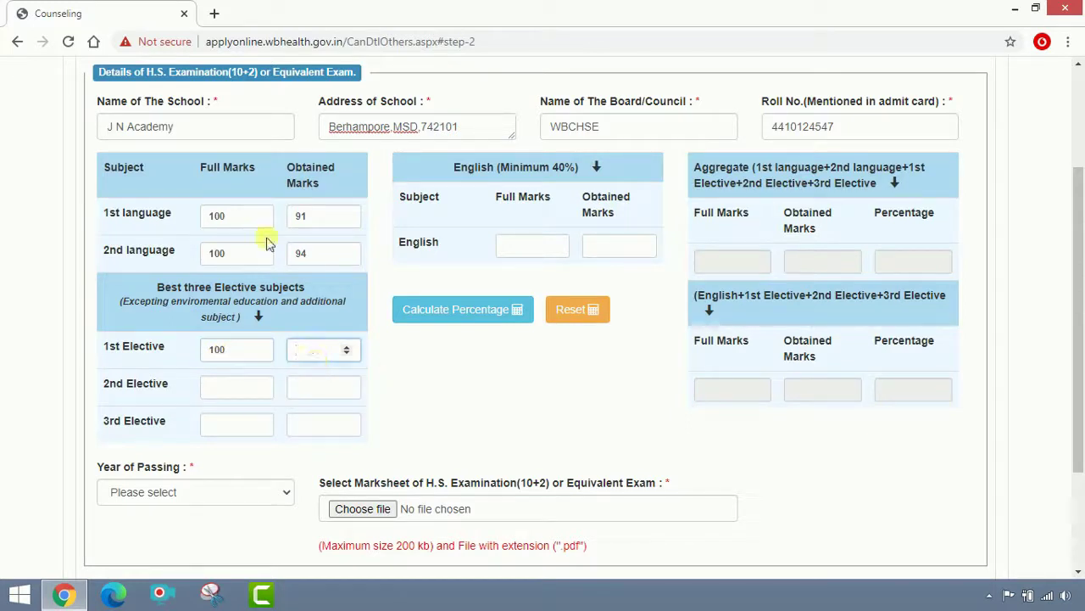
type("96")
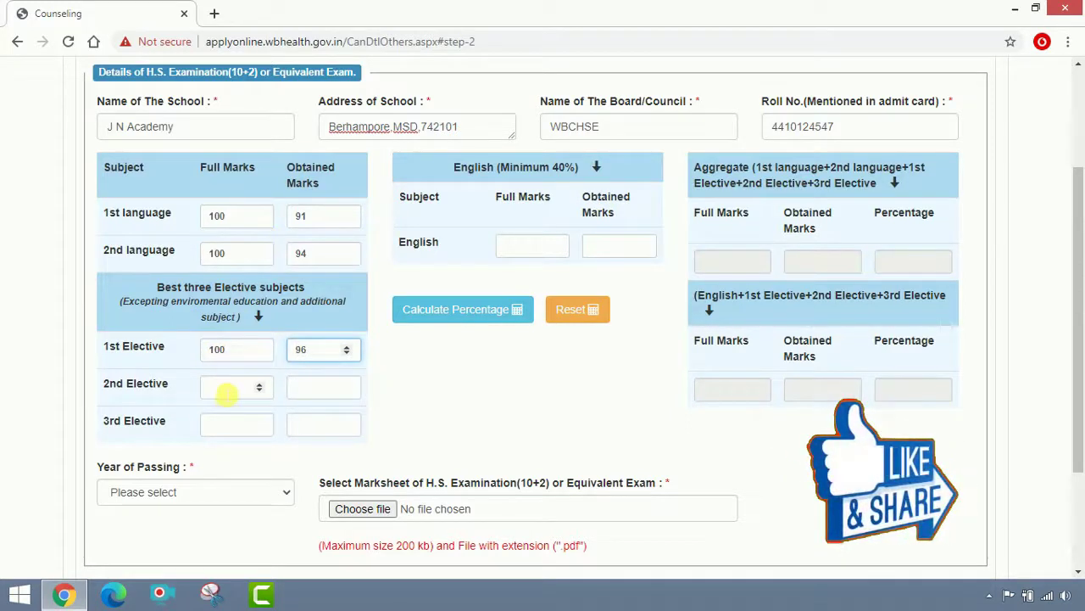
left_click(225, 389)
type("100")
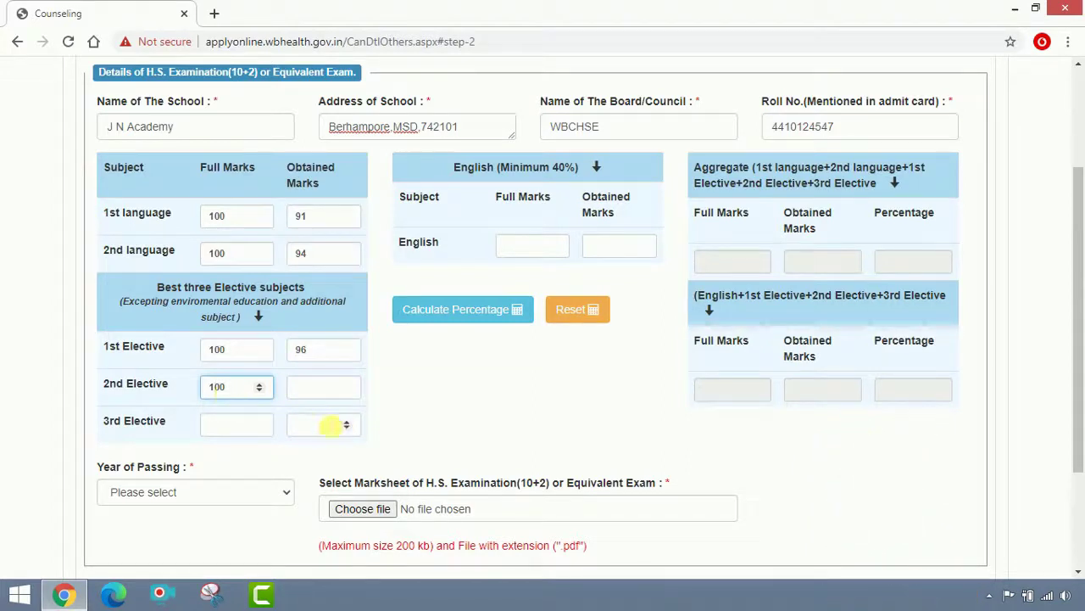
left_click(321, 397)
type("96")
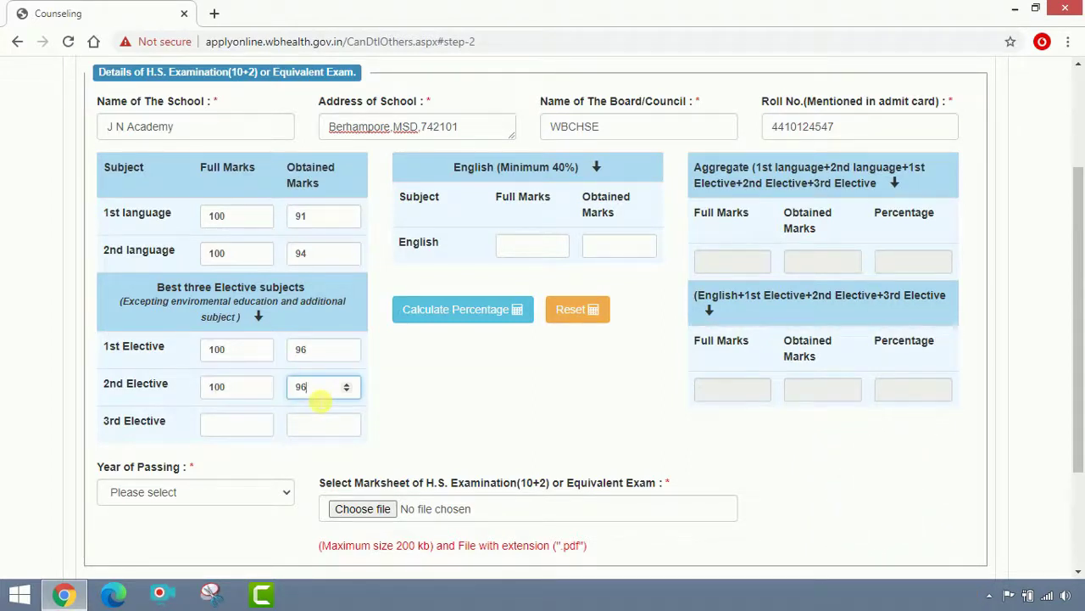
left_click(246, 428)
type("1")
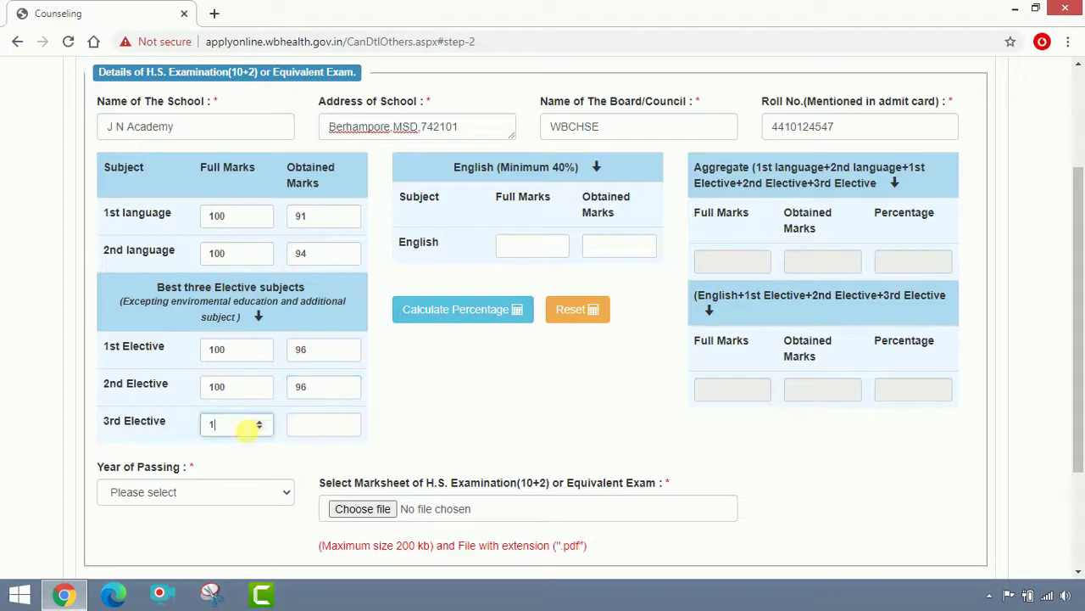
type("00")
left_click(314, 434)
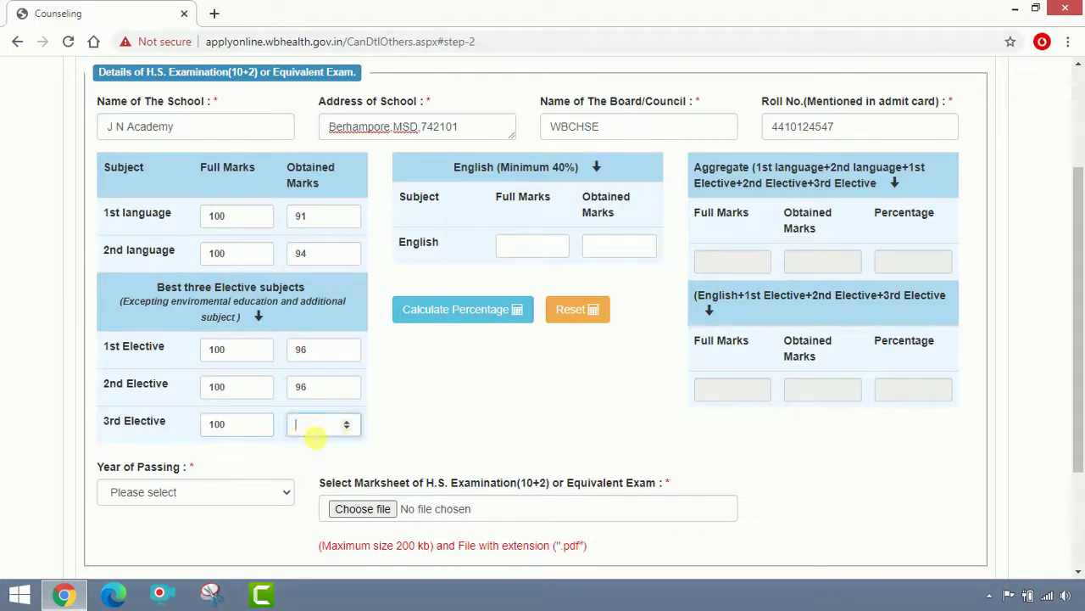
type("96")
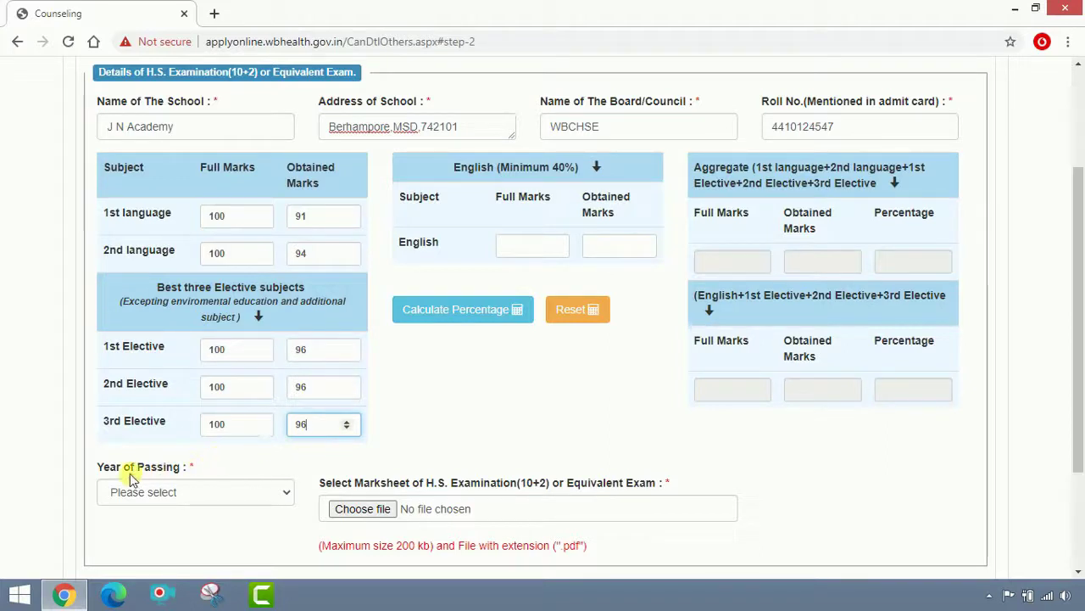
Set the year of passing to 2020.
left_click(177, 492)
scroll(165, 440, "down", 1)
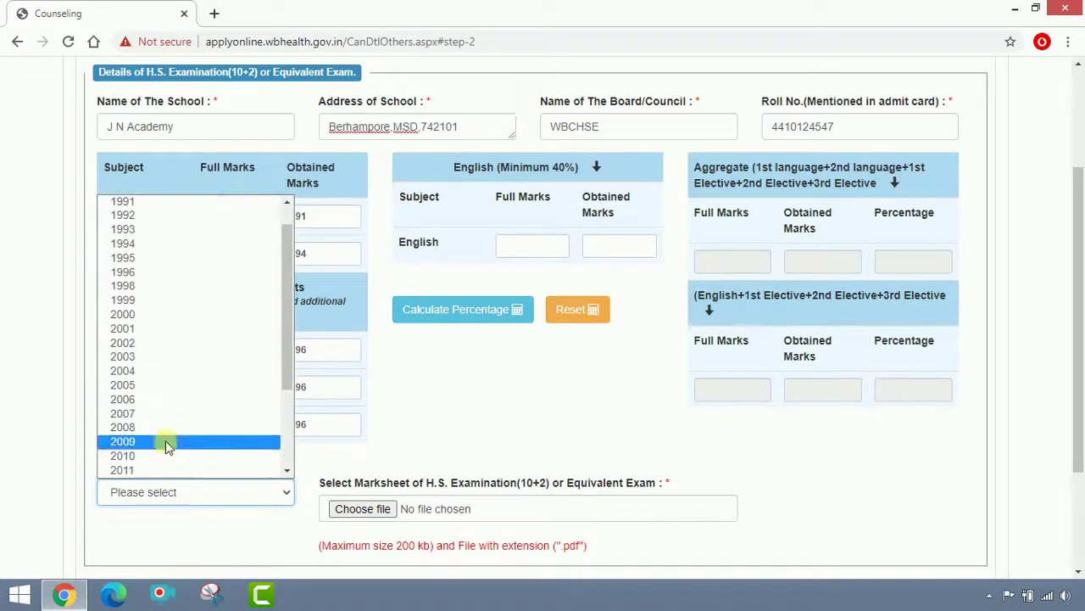
scroll(174, 395, "down", 3)
left_click(164, 467)
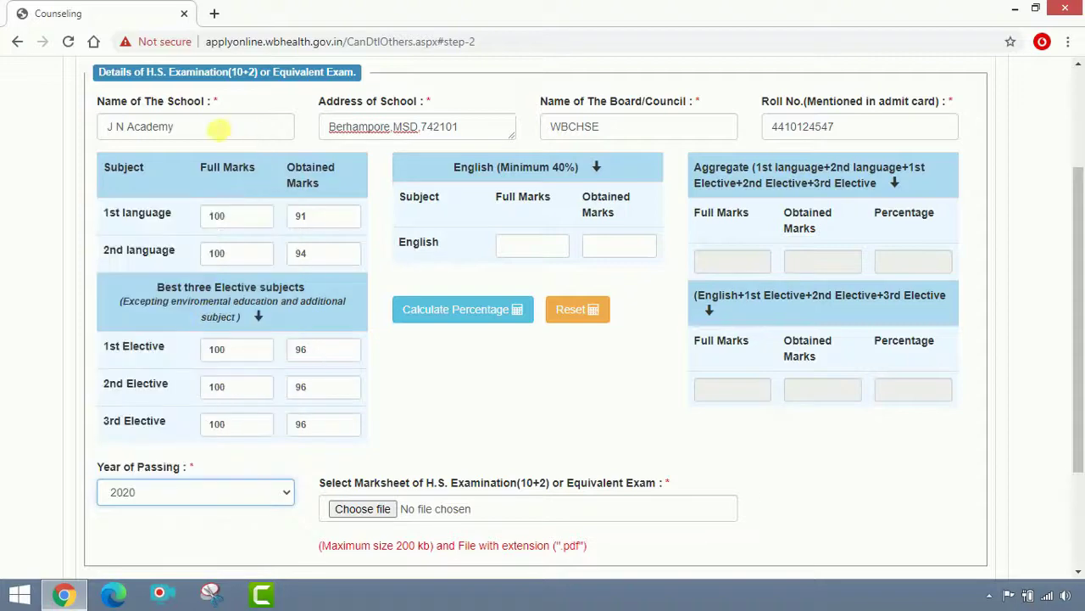
scroll(509, 310, "up", 2)
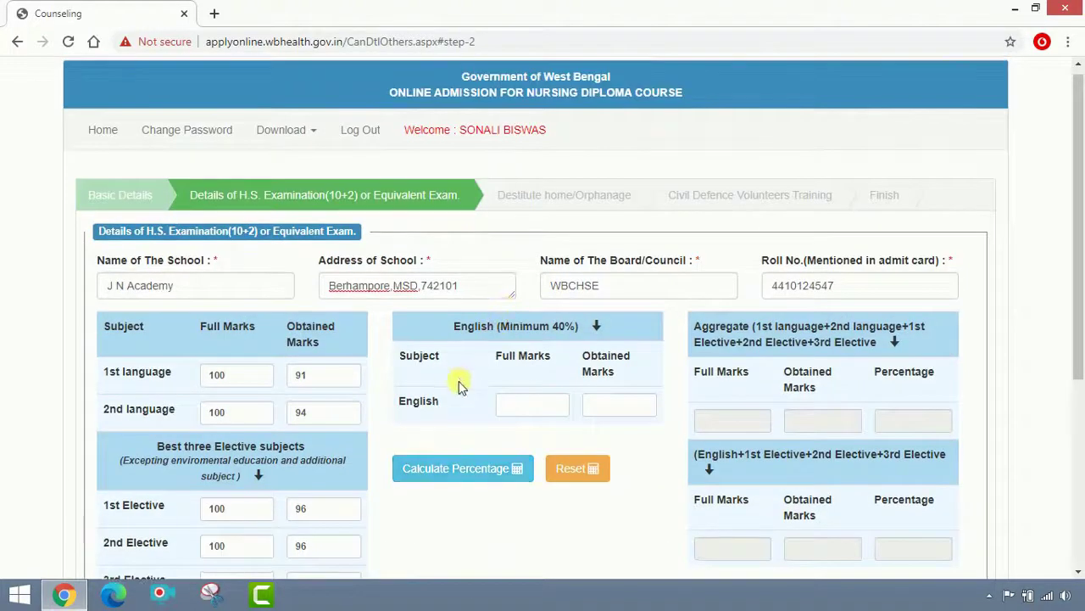
Enter English marks 94/100 and calculate the percentages (94.60% and 95.50%).
left_click(520, 409)
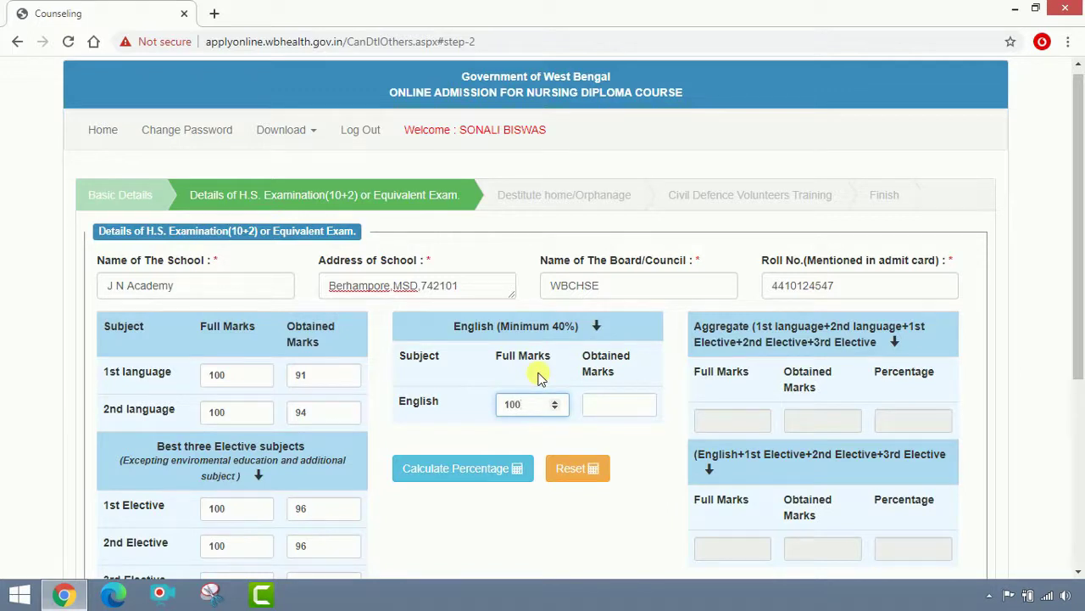
left_click(625, 411)
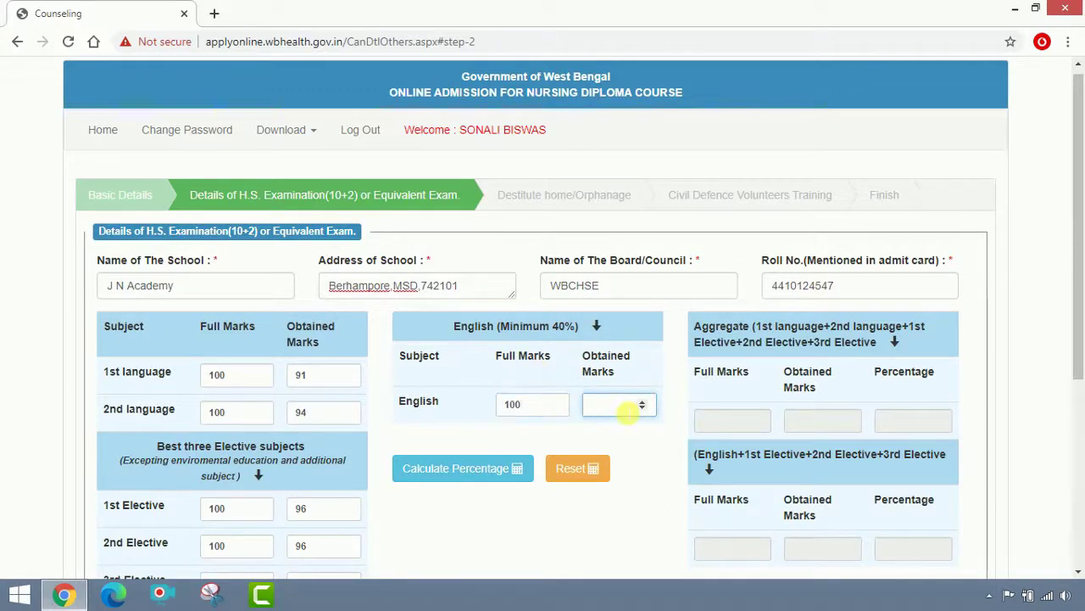
type("94")
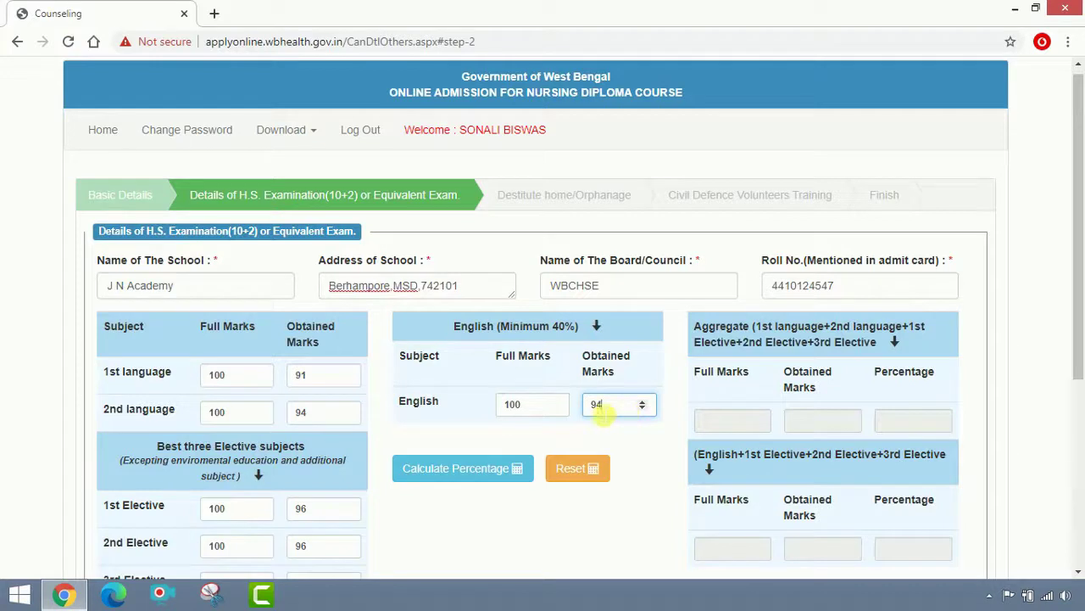
scroll(629, 437, "down", 1)
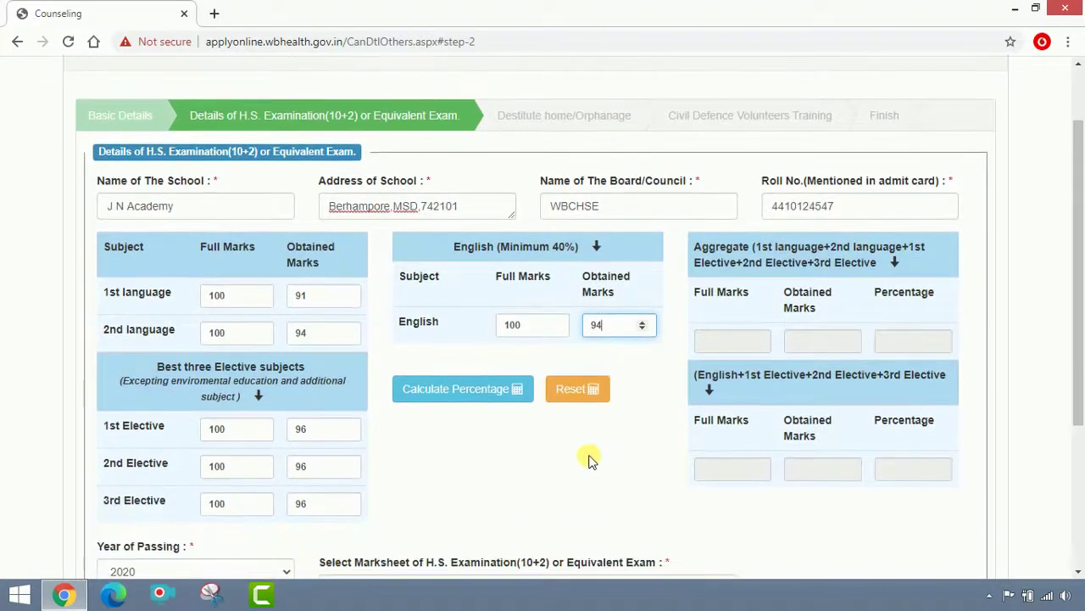
left_click(449, 398)
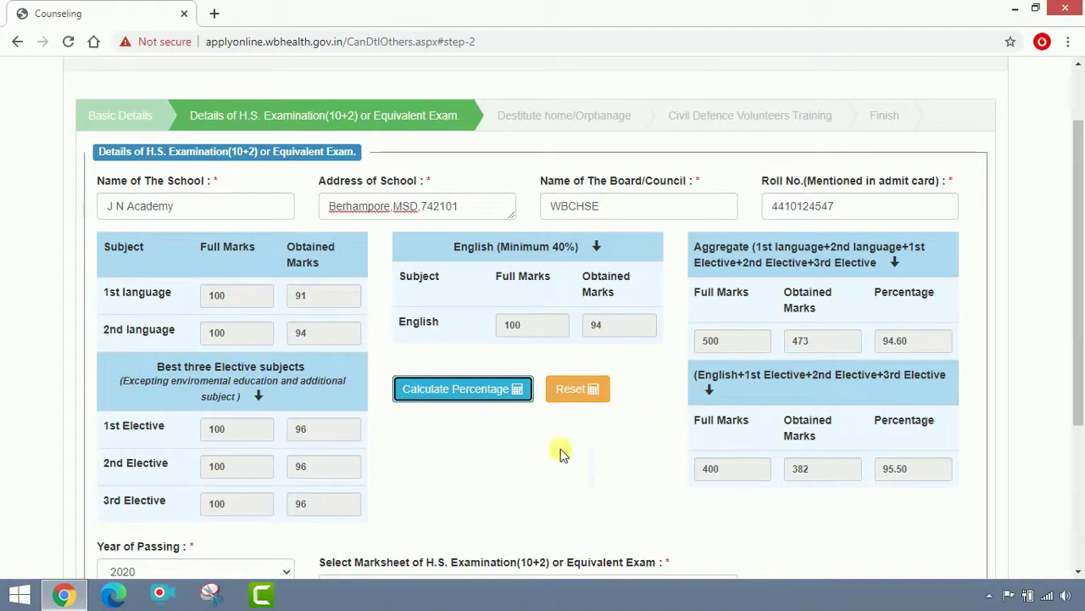
scroll(516, 452, "down", 3)
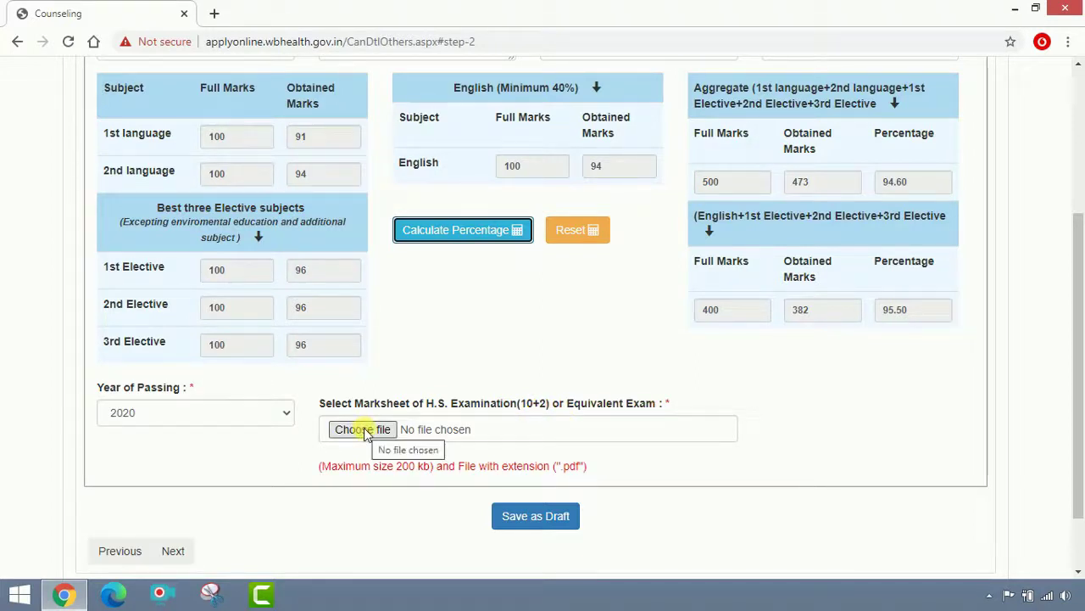
Attach the 'H.S Marksheet' PDF from the documents folder as the marksheet upload.
left_click(363, 430)
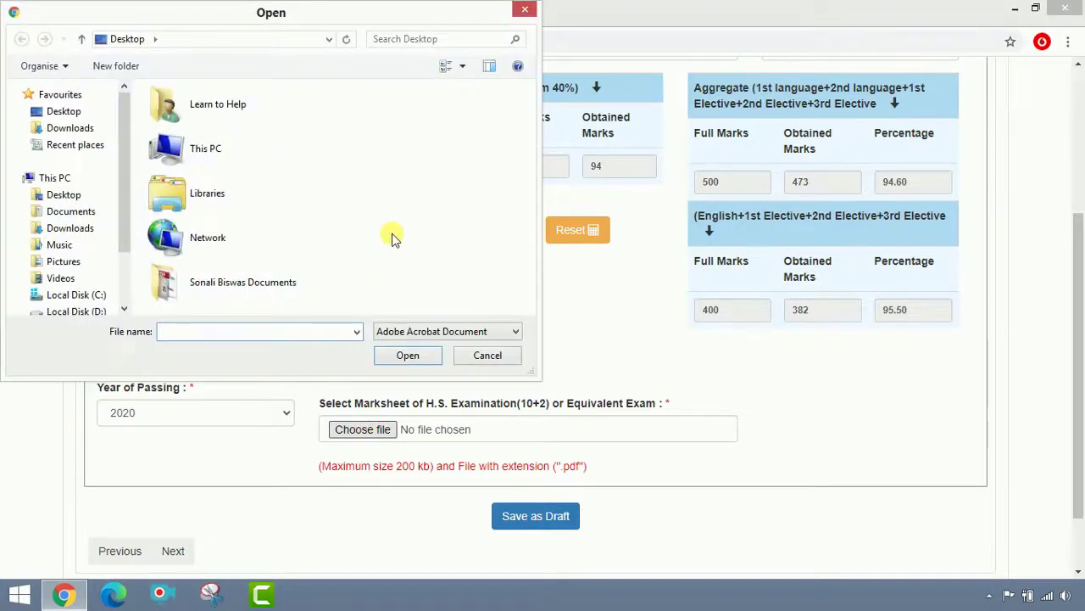
double_click(310, 281)
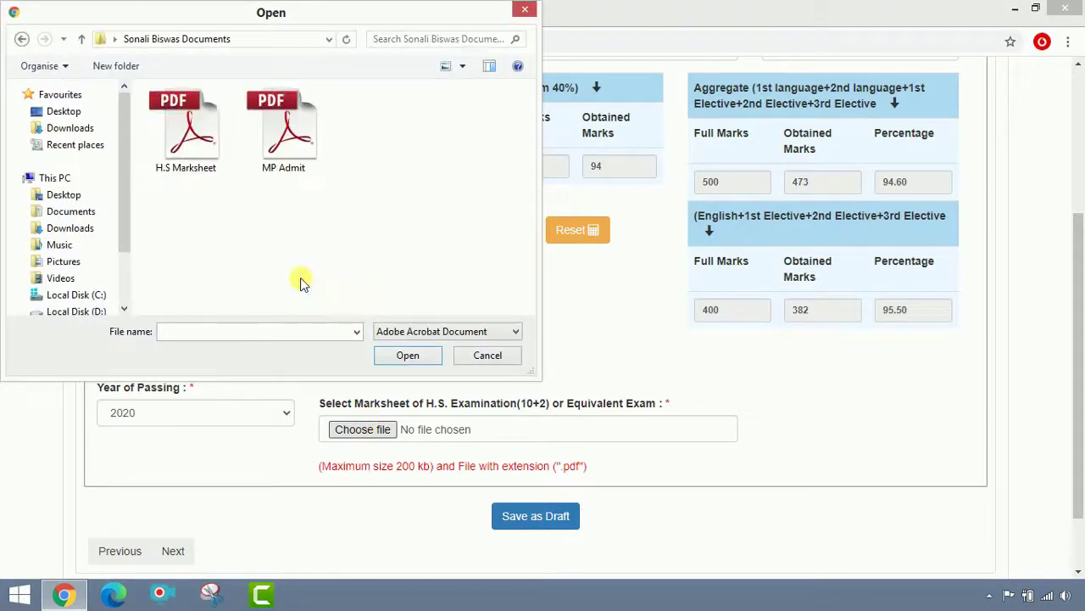
double_click(212, 148)
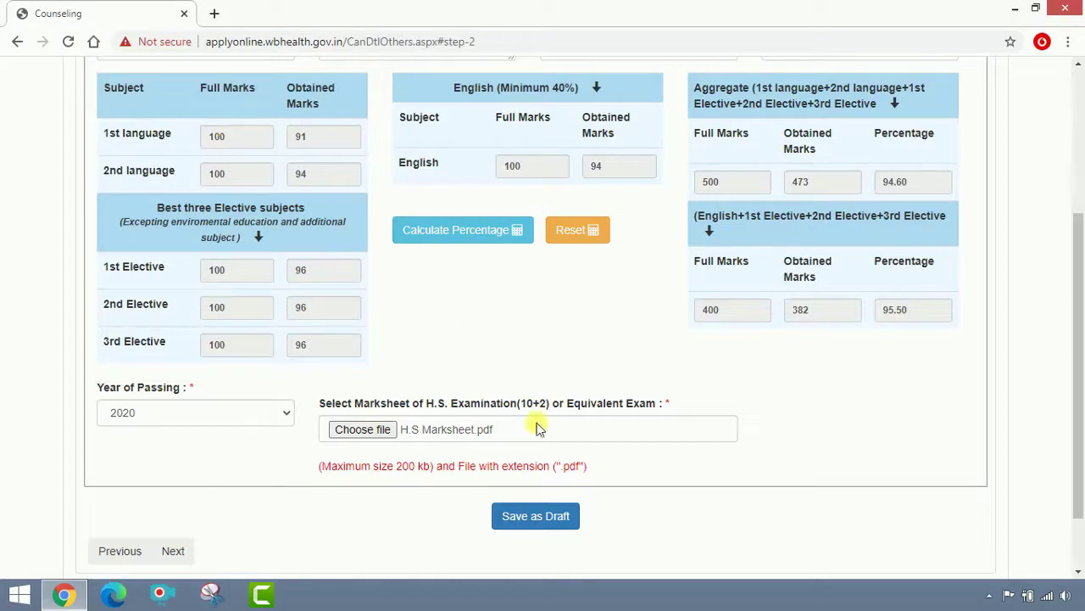
Save the exam details as a draft and advance to the Destitute home/Orphanage step.
left_click(543, 518)
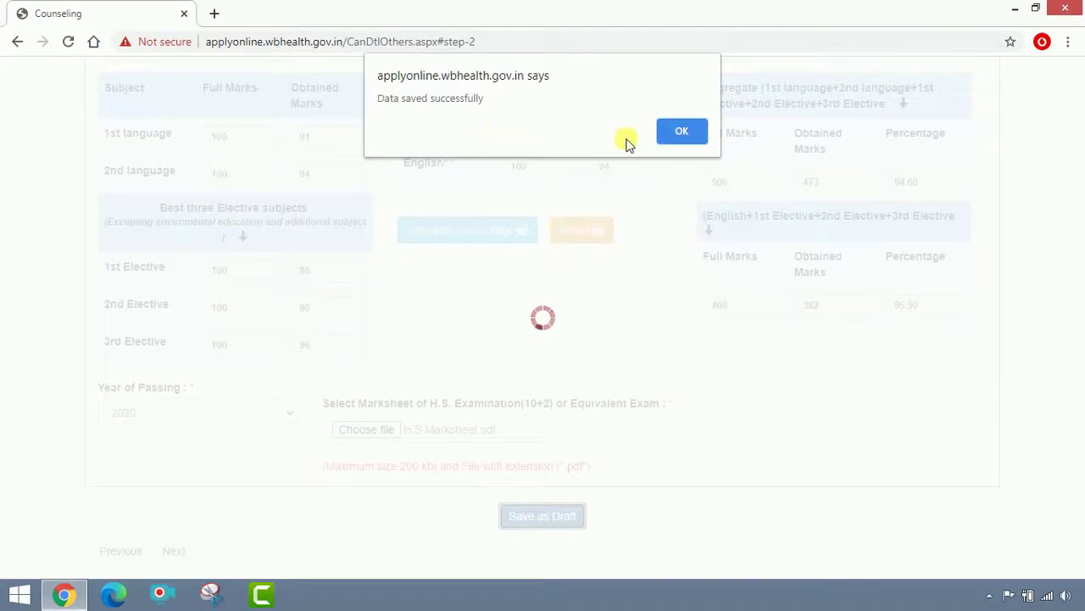
left_click(695, 132)
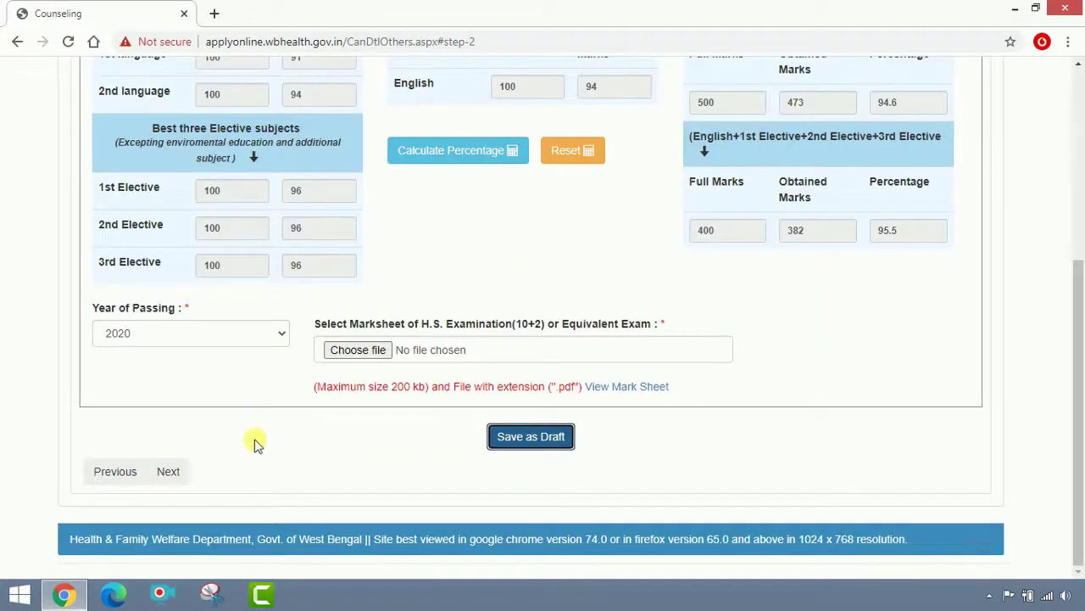
left_click(168, 471)
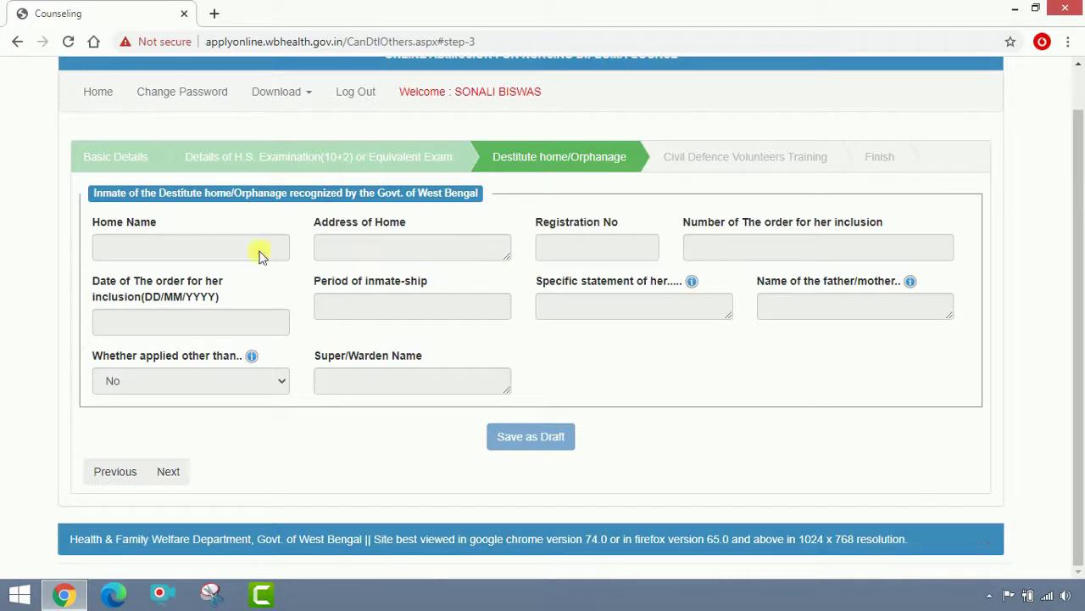
Skip the Destitute home/Orphanage and Civil Defence Volunteers Training steps, leaving both blank.
left_click(168, 472)
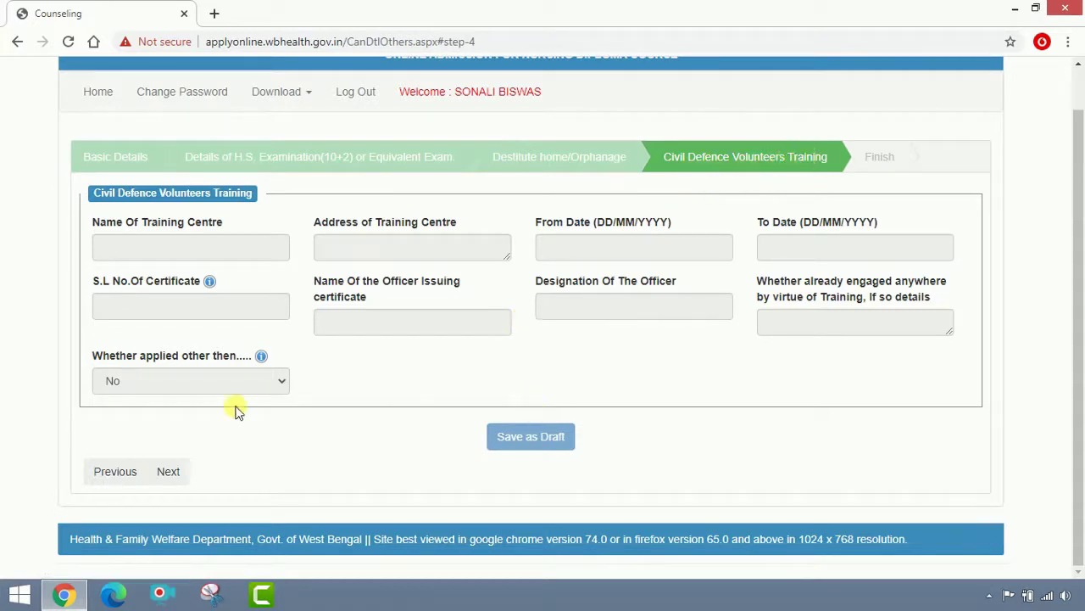
left_click(173, 472)
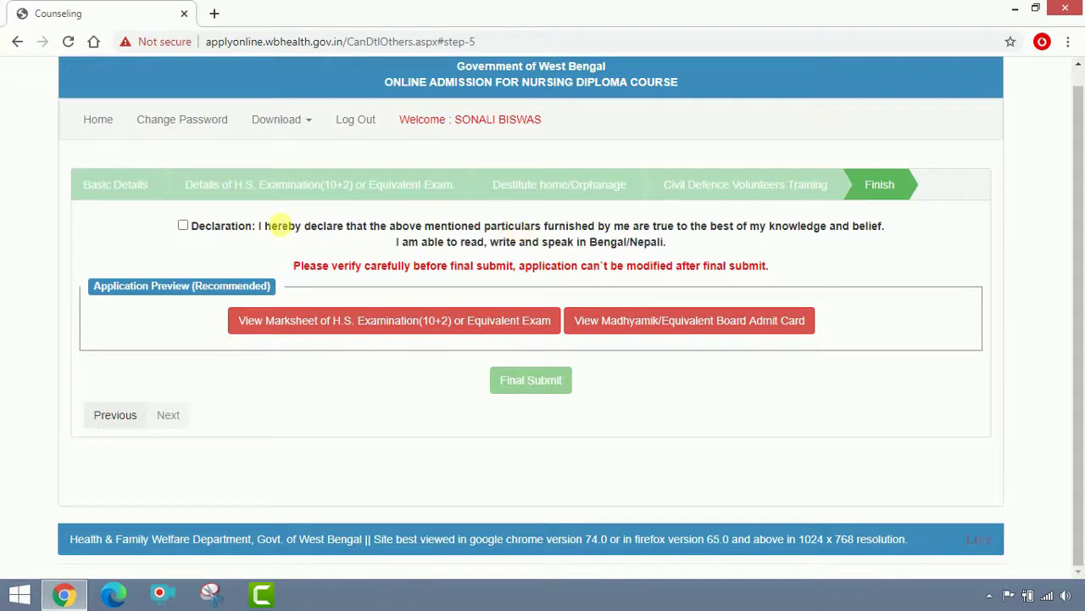
Accept the declaration of true particulars and generate the application preview PDF.
left_click(183, 227)
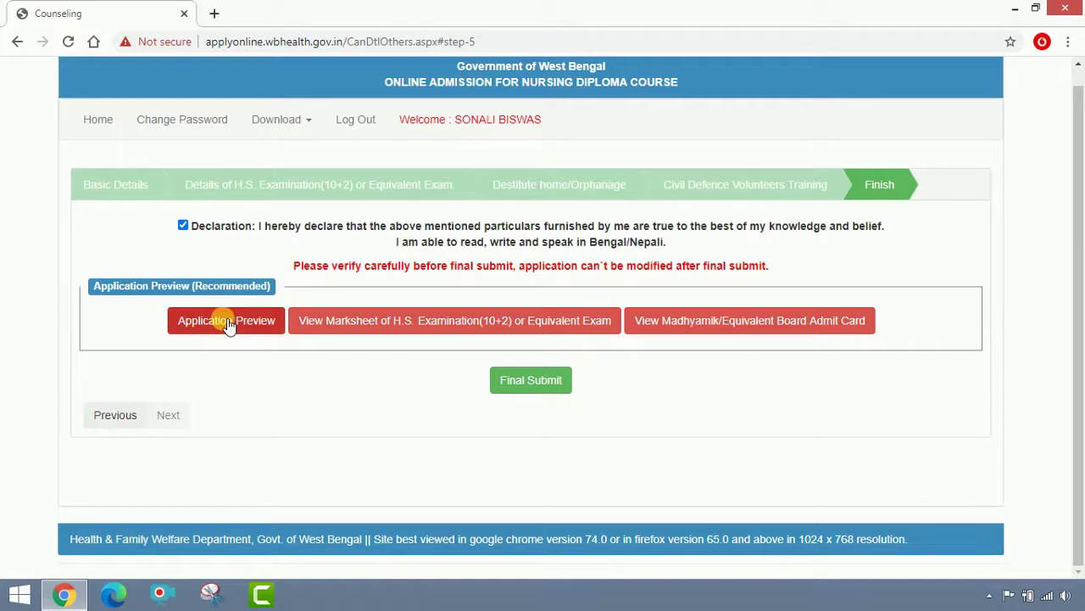
left_click(227, 323)
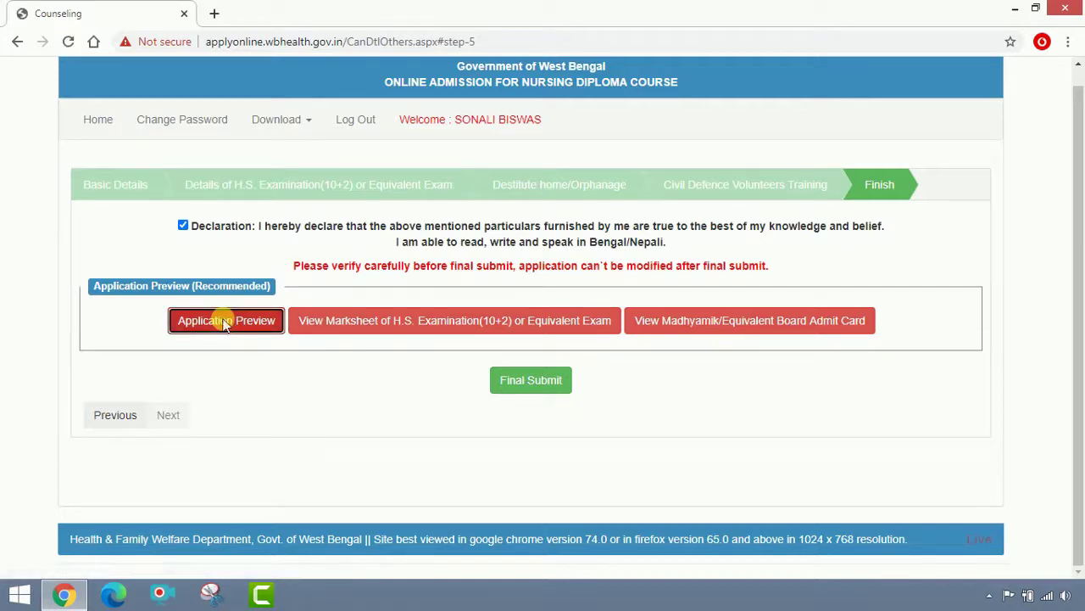
Save the application preview PDF to the Desktop and open the download.
left_click(68, 120)
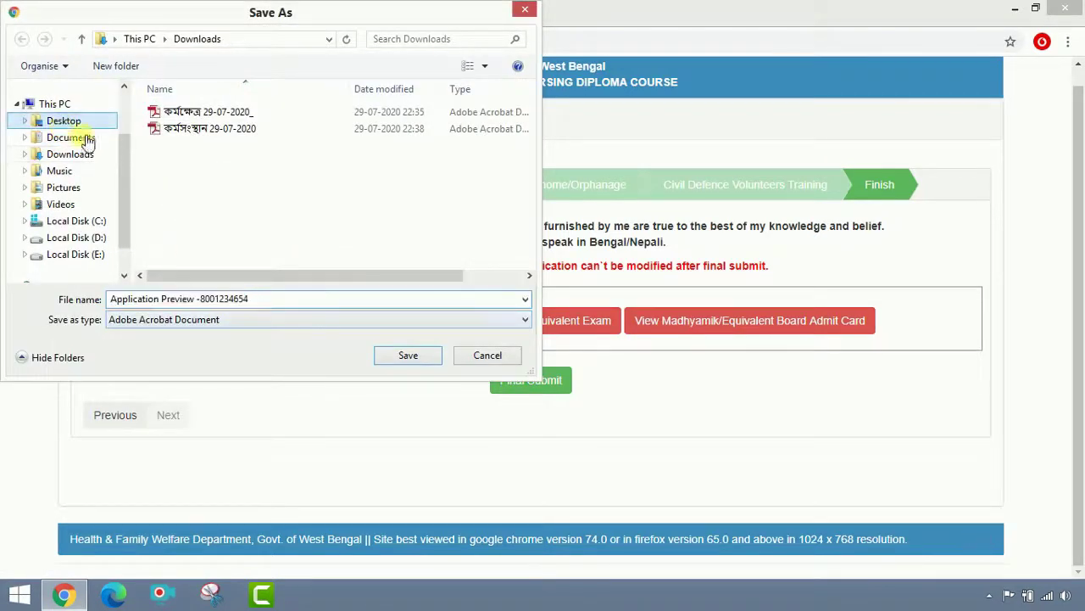
left_click(419, 359)
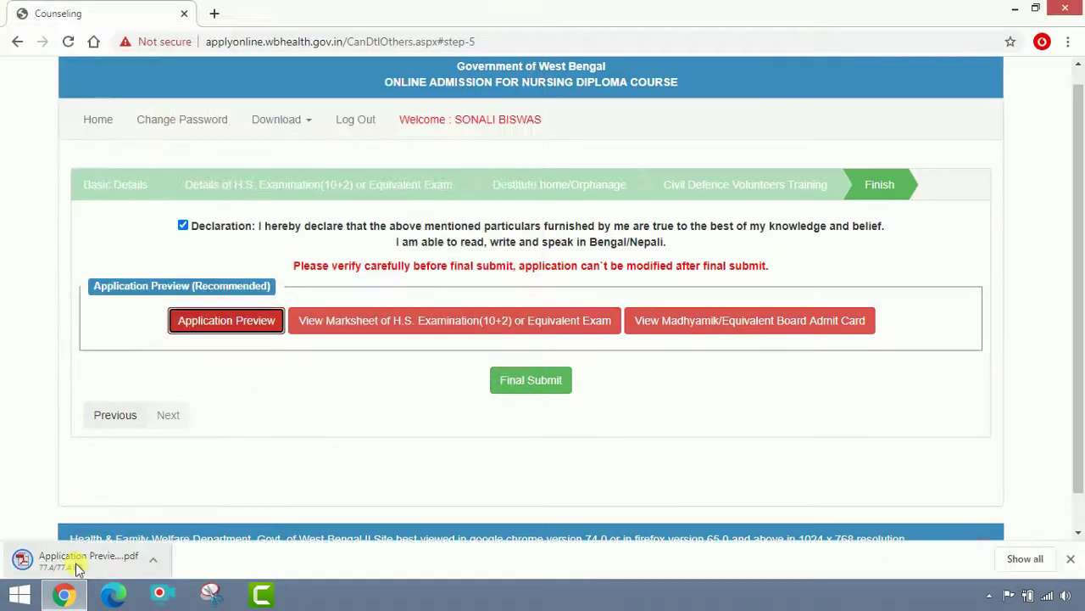
left_click(77, 566)
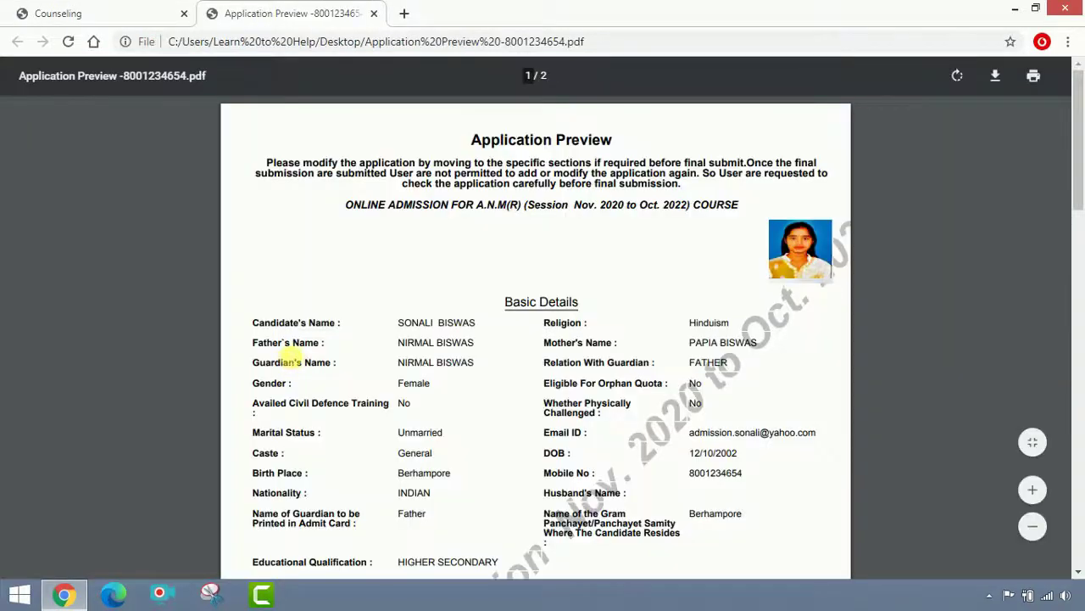
Scroll through the application preview to review it, then close the PDF tab.
scroll(280, 356, "down", 5)
scroll(301, 360, "down", 4)
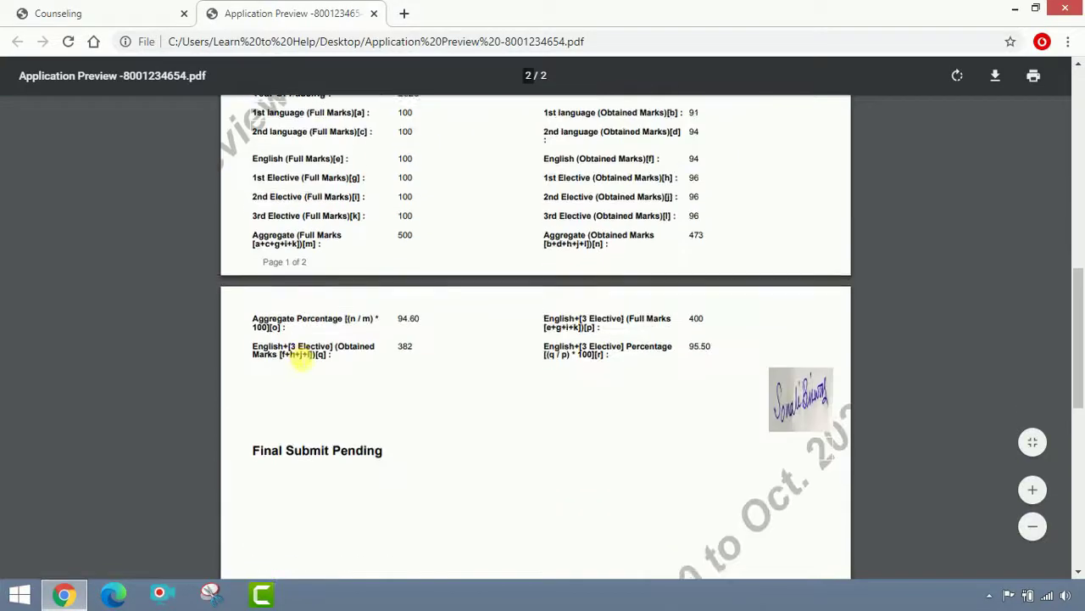
scroll(301, 359, "down", 3)
scroll(301, 359, "up", 3)
scroll(301, 358, "up", 6)
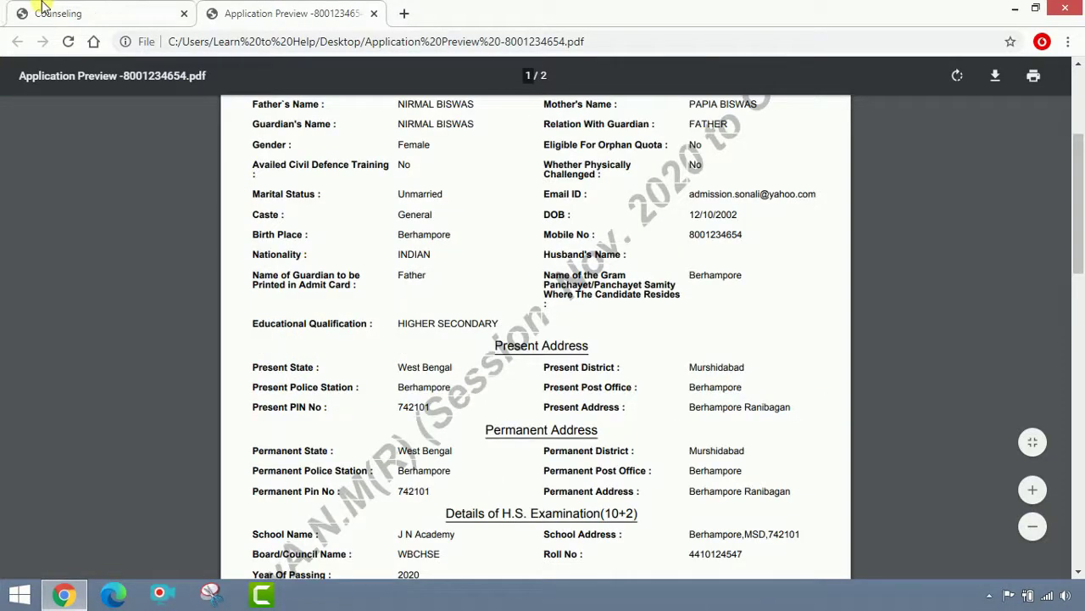
left_click(51, 13)
left_click(384, 19)
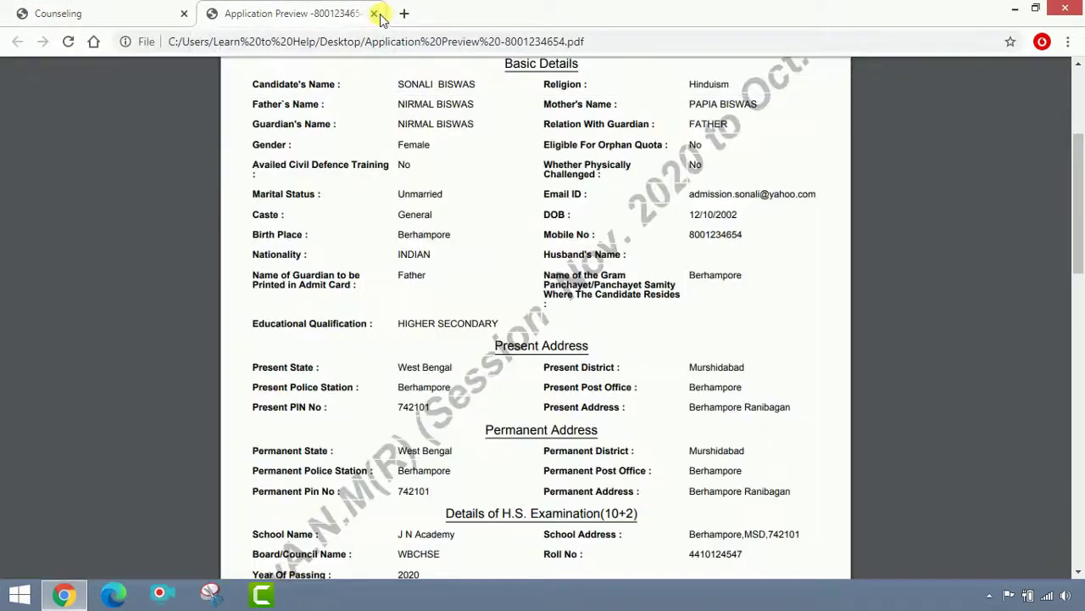
left_click(374, 14)
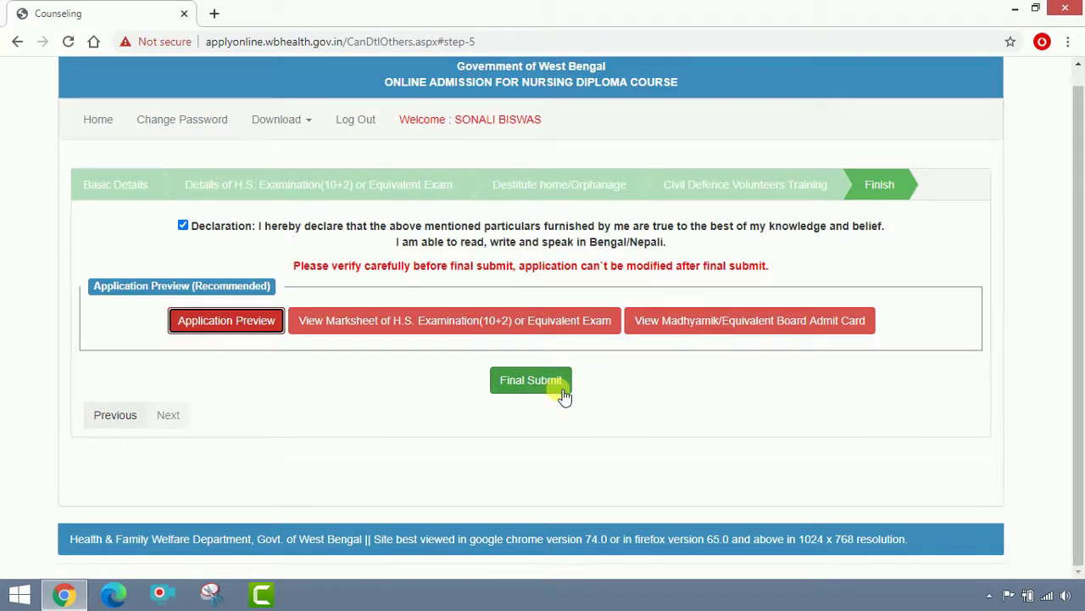
Final-submit the A.N.M(R) application, confirming it and dismissing the success alert.
left_click(561, 391)
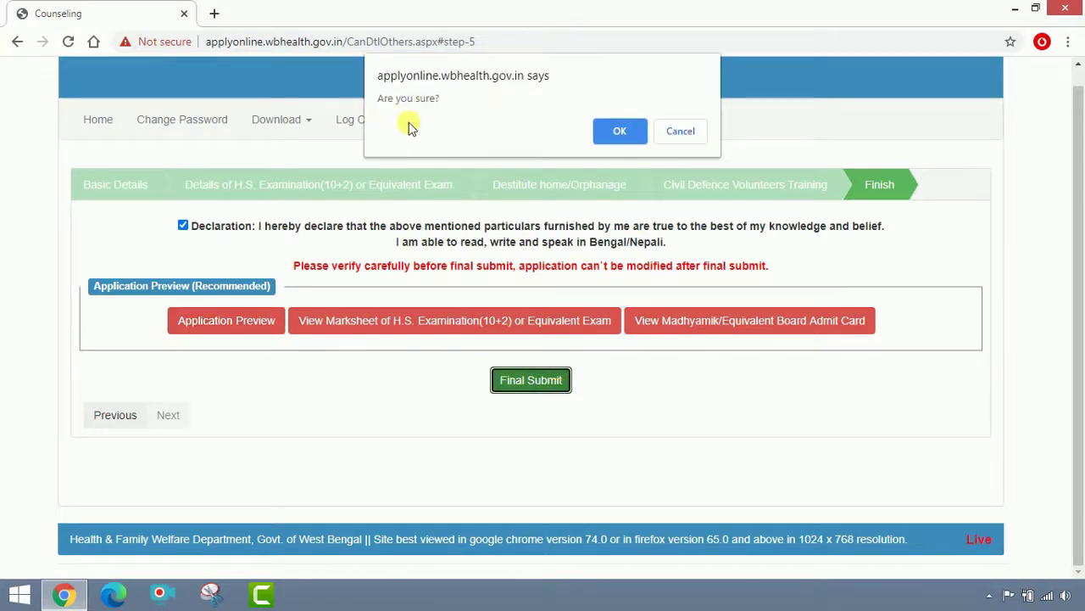
left_click(614, 131)
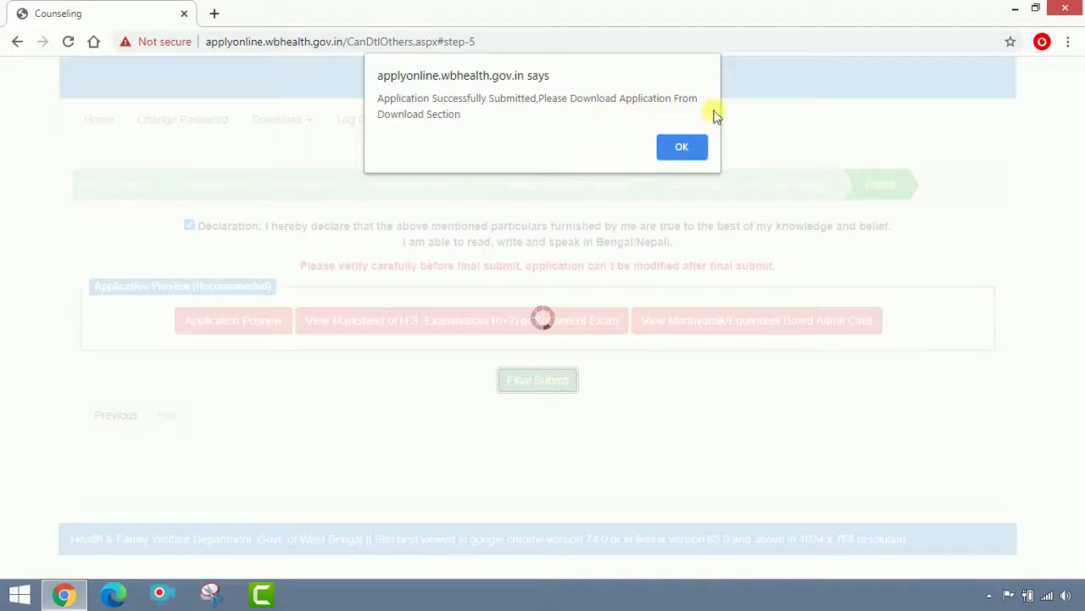
left_click(679, 147)
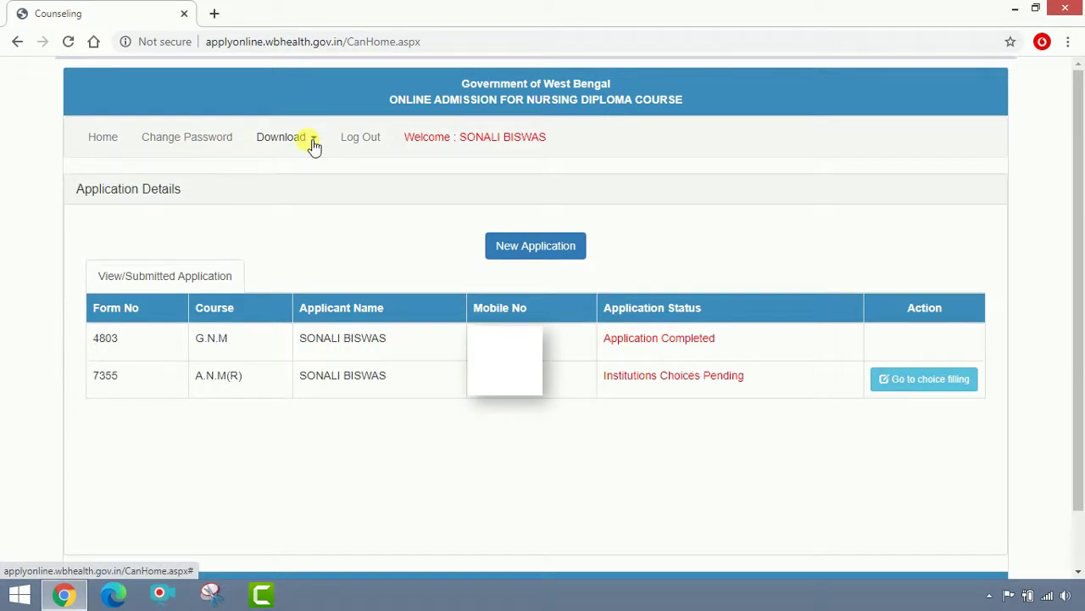
Download the submitted A.N.M(R) application form PDF to the Desktop, then close the selection box.
left_click(313, 146)
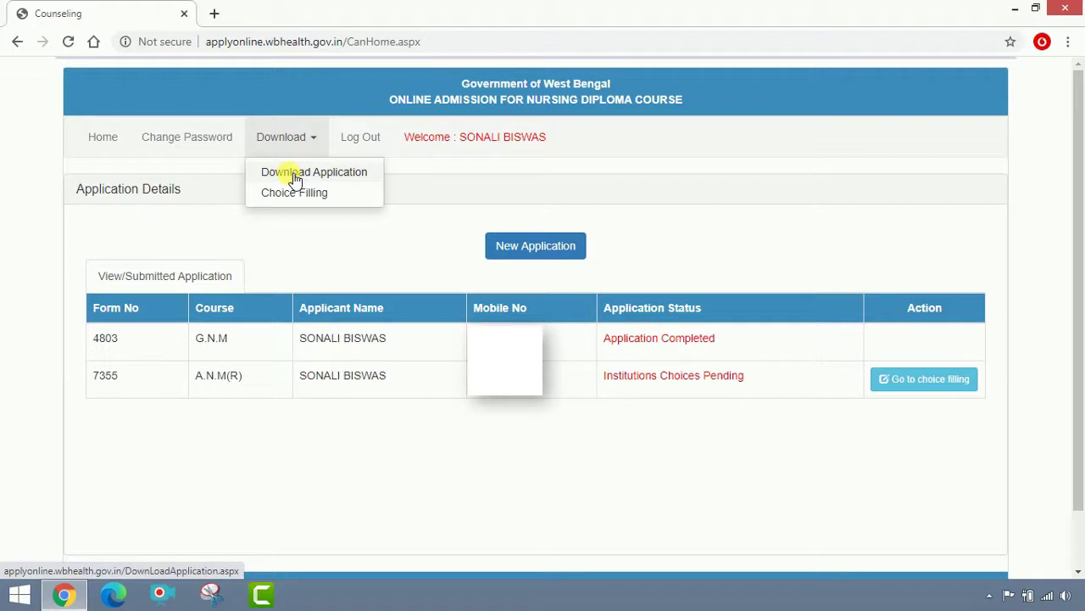
left_click(295, 173)
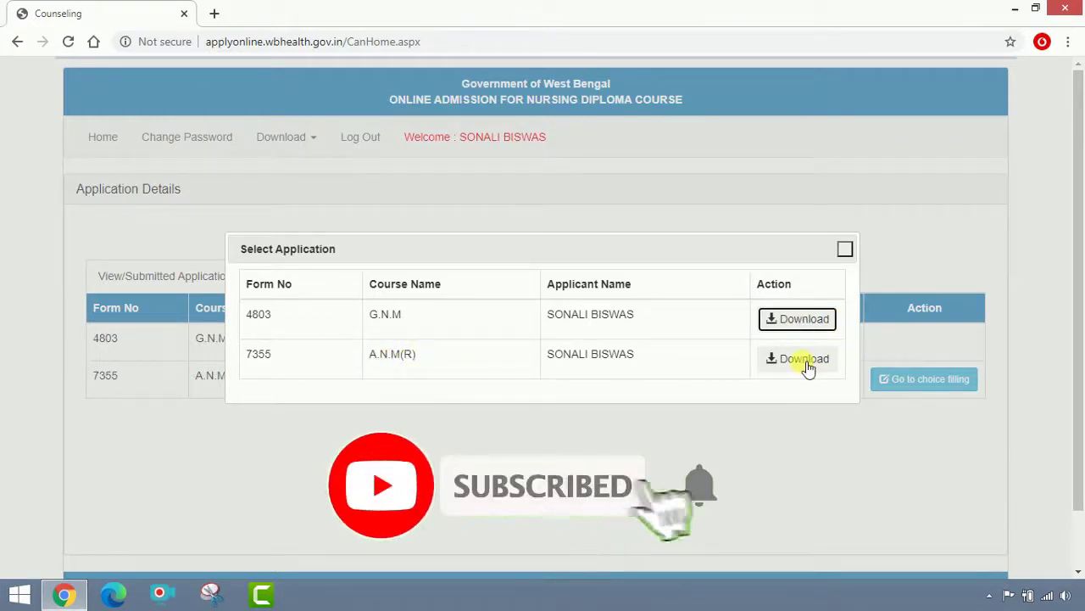
left_click(808, 367)
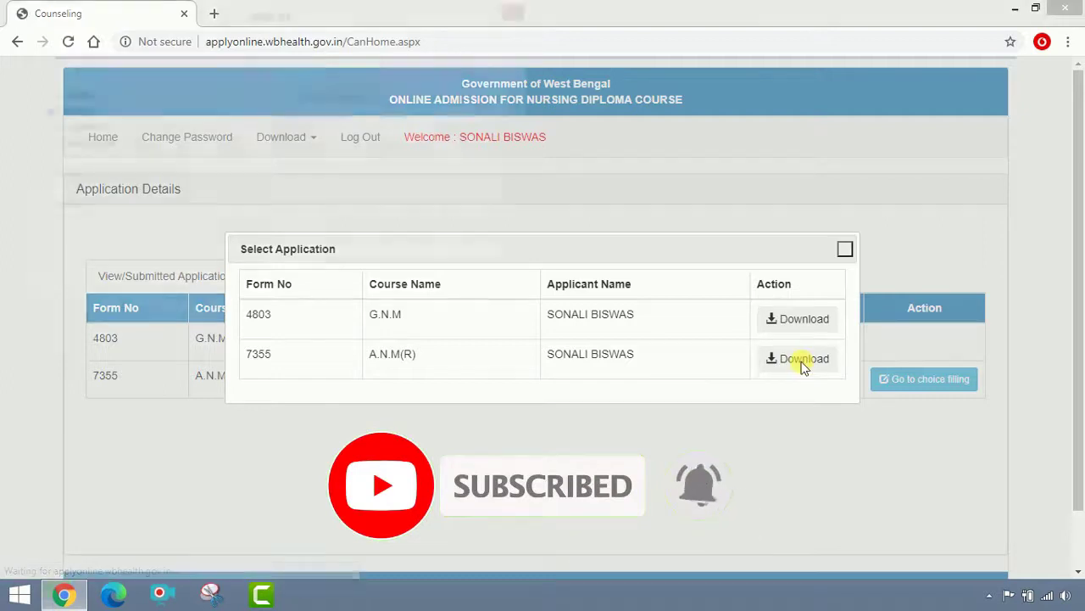
left_click(58, 111)
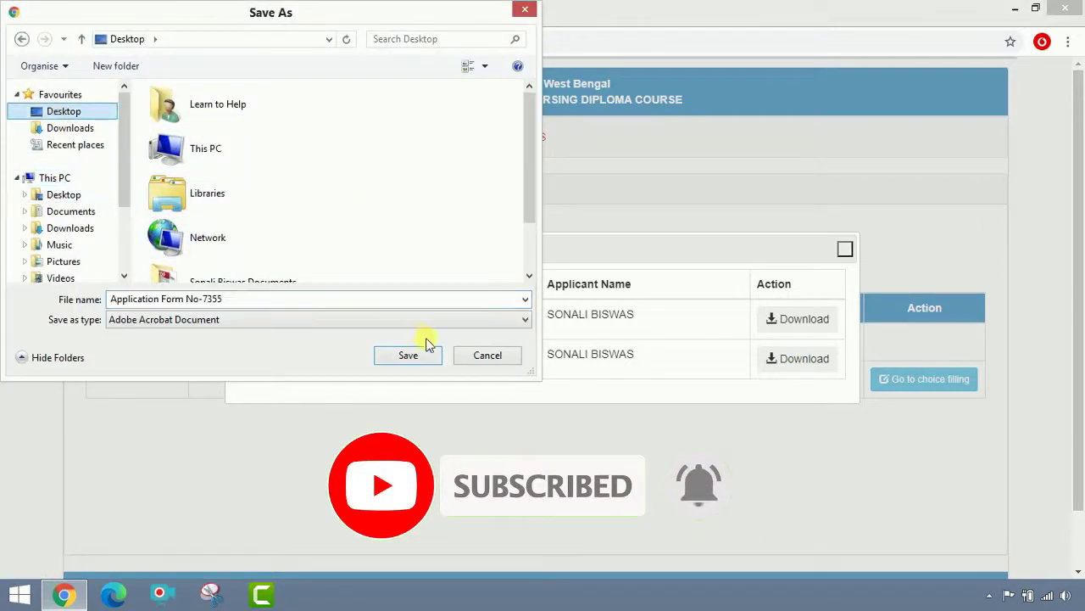
left_click(416, 354)
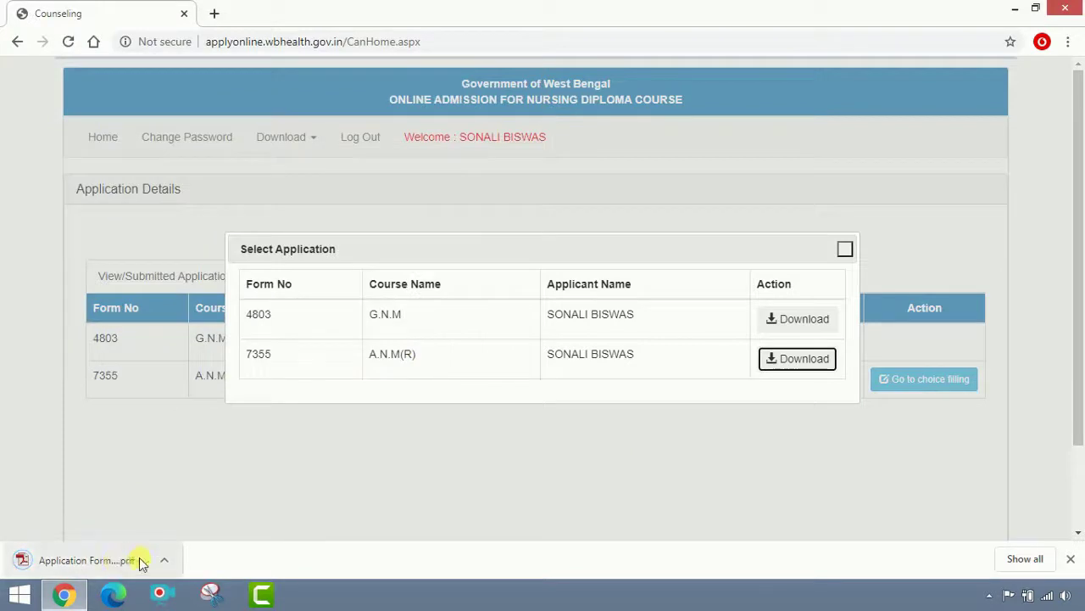
left_click(848, 252)
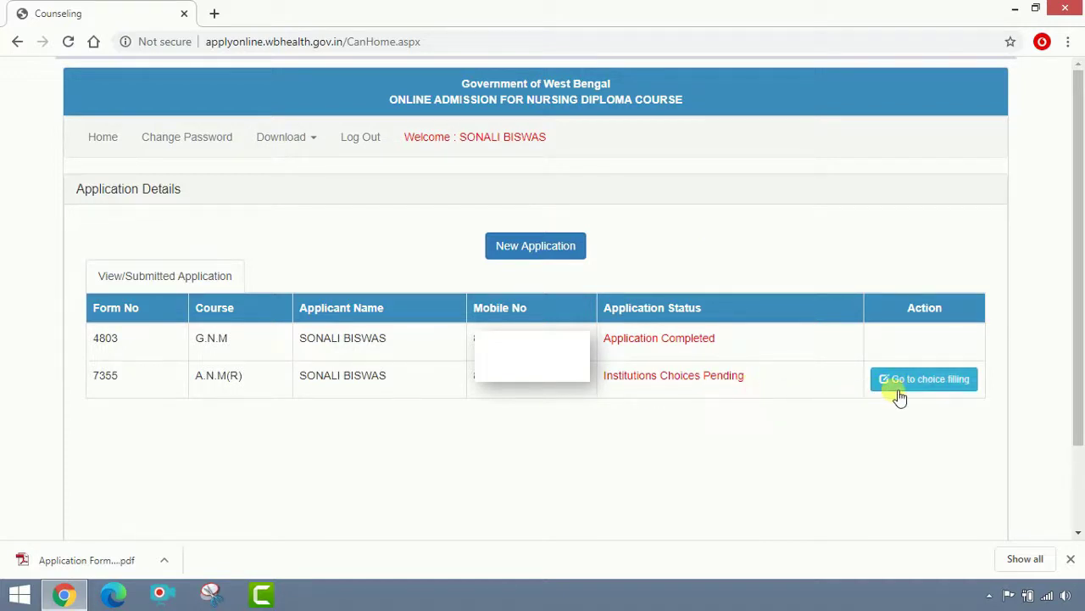
Start choice filling and add Asansol Dist. Hospital, Vidyasagar S.G.Hospital and ID & BG Hospital, Kolkata.
left_click(949, 390)
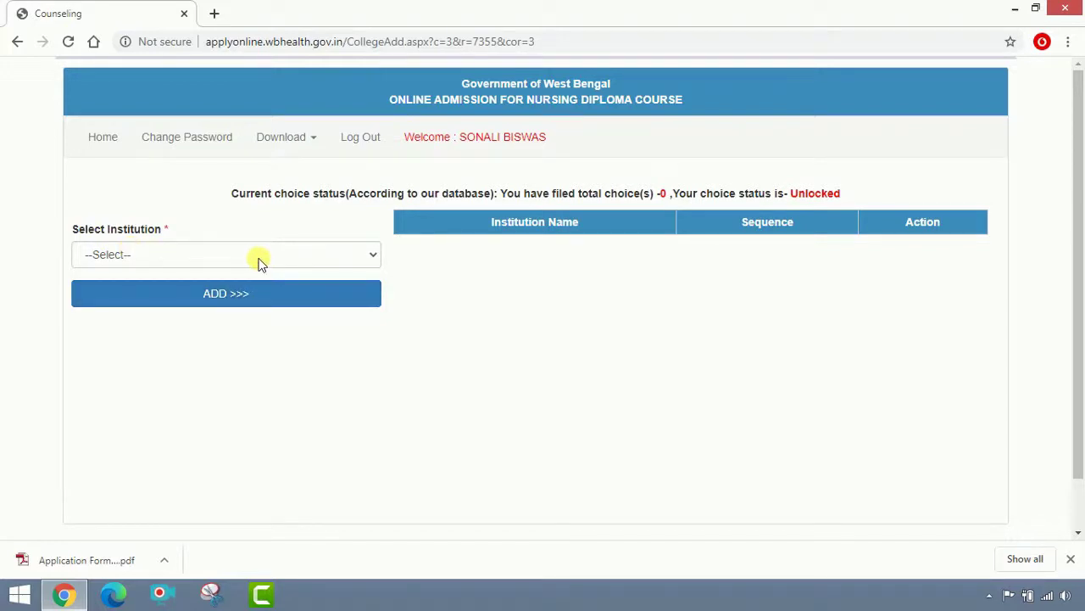
left_click(259, 257)
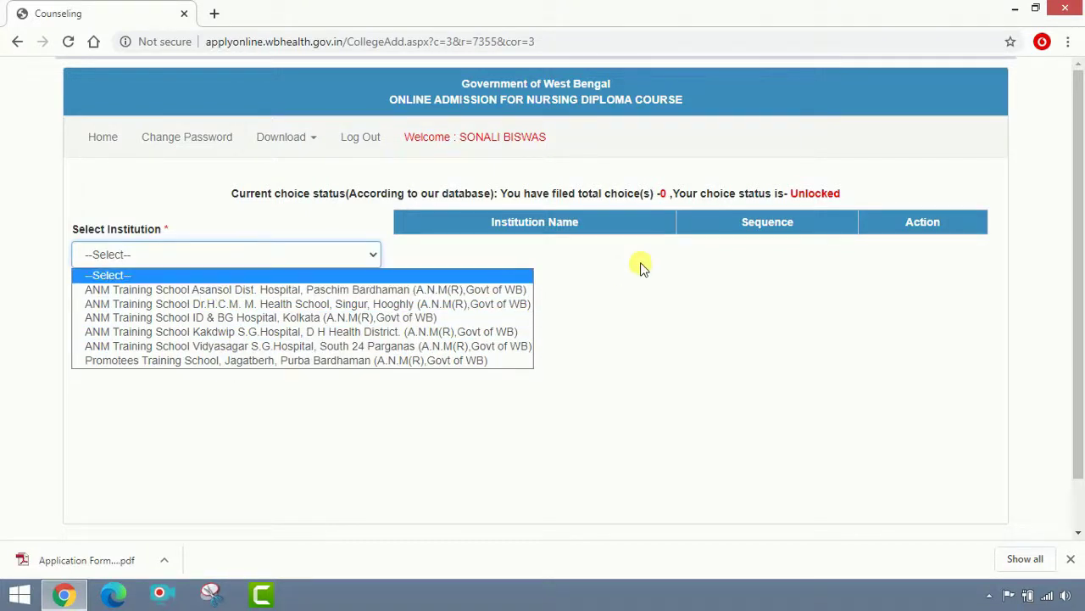
left_click(472, 293)
left_click(300, 301)
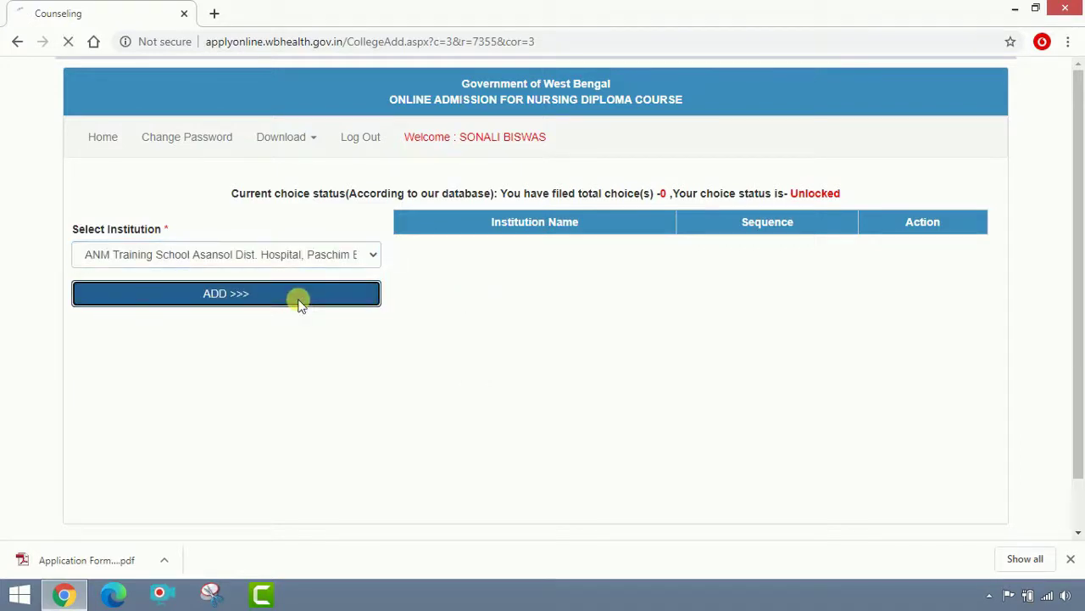
left_click(306, 256)
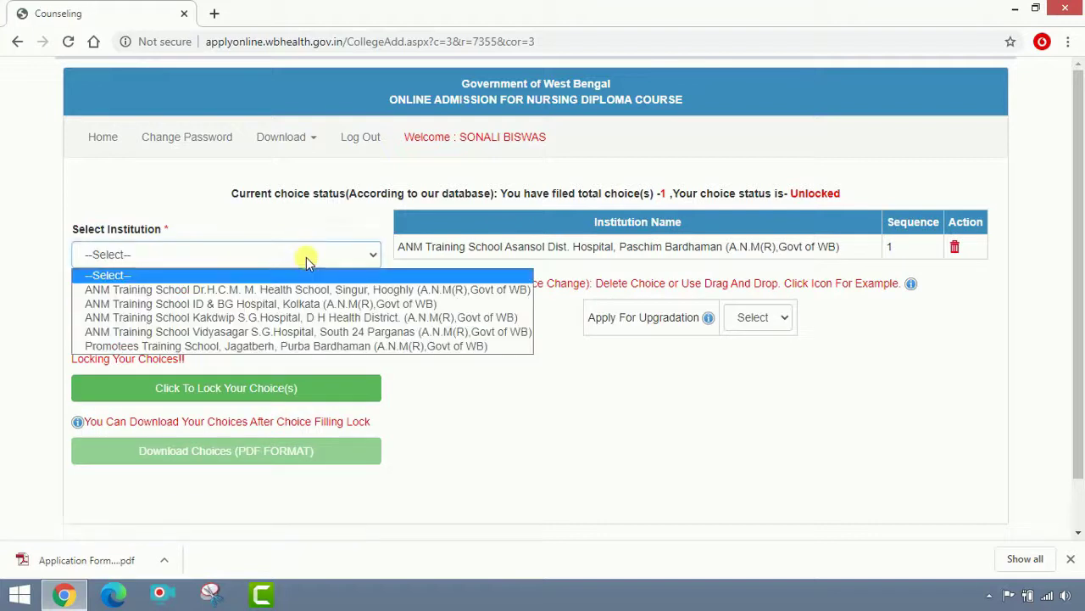
left_click(318, 334)
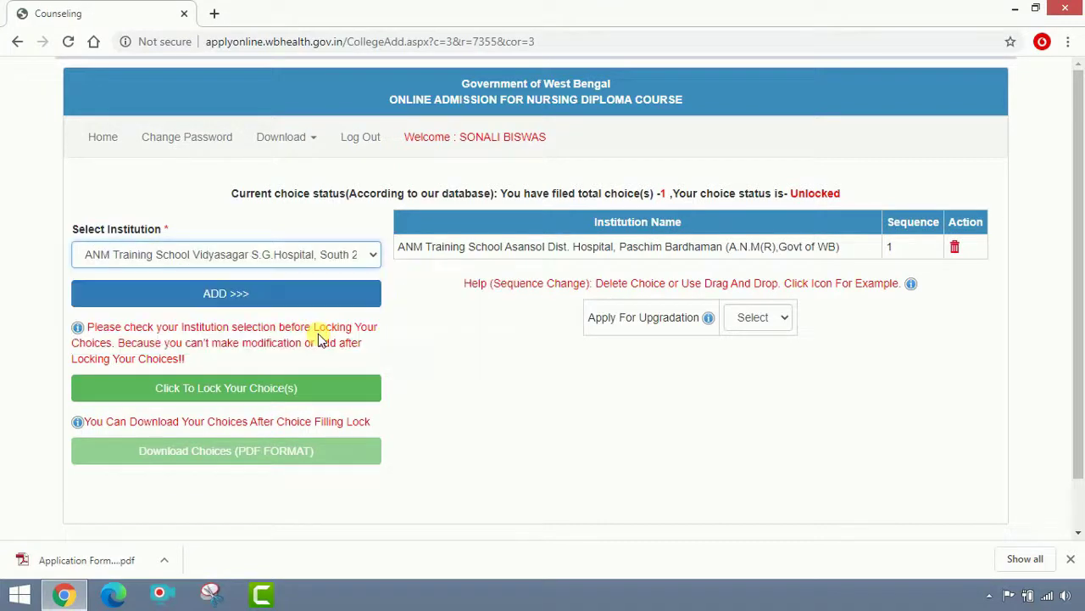
left_click(270, 295)
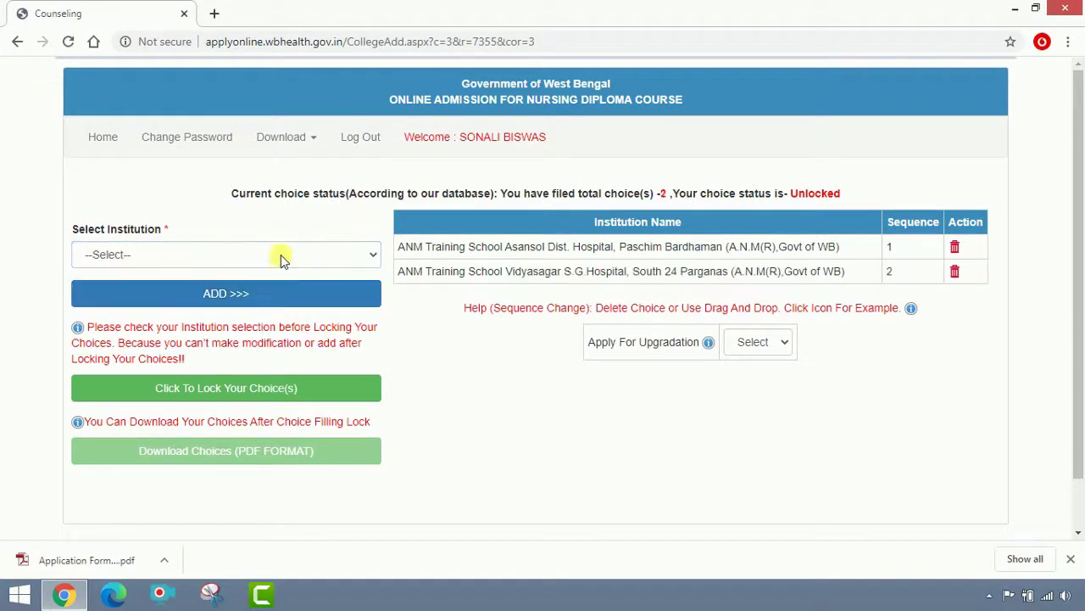
left_click(281, 256)
left_click(295, 303)
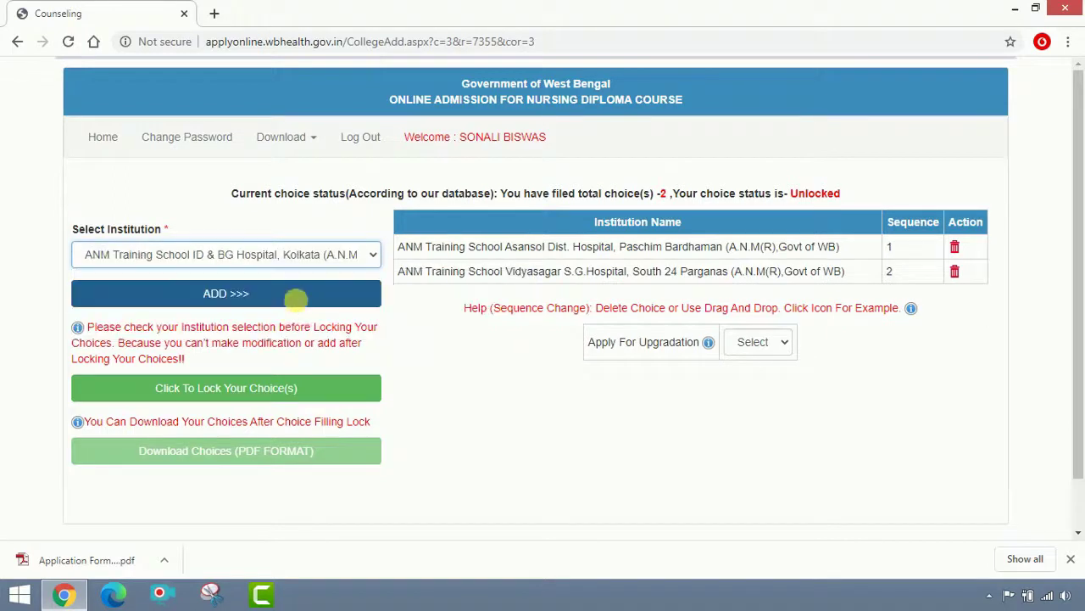
left_click(294, 298)
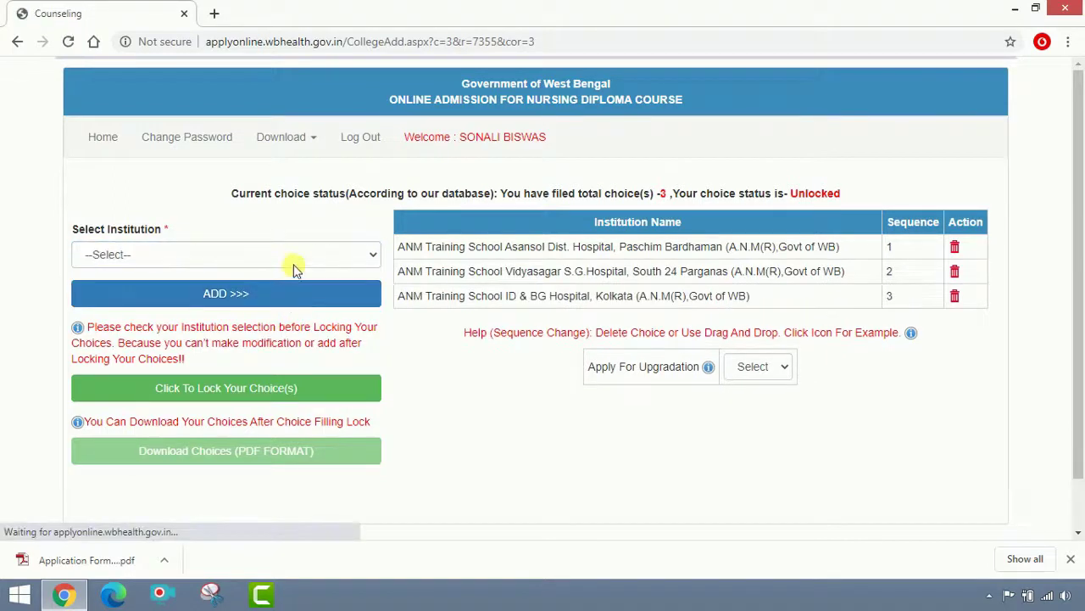
Add Dr.H.C.M. Singur, Promotees Training School and Kakdwip S.G.Hospital as choices 4 to 6.
left_click(297, 257)
left_click(298, 287)
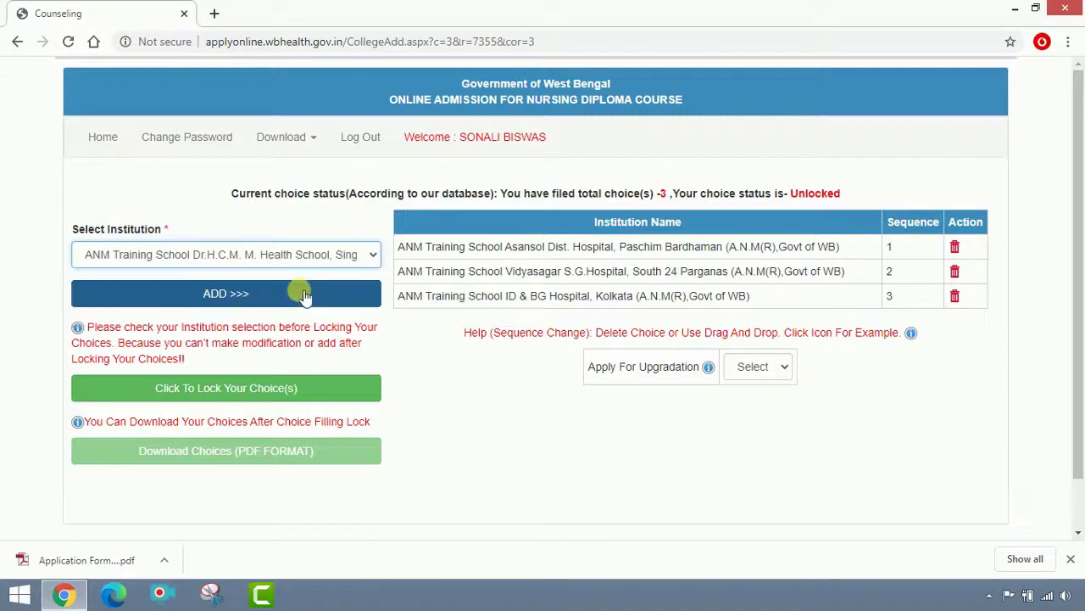
left_click(296, 298)
left_click(304, 257)
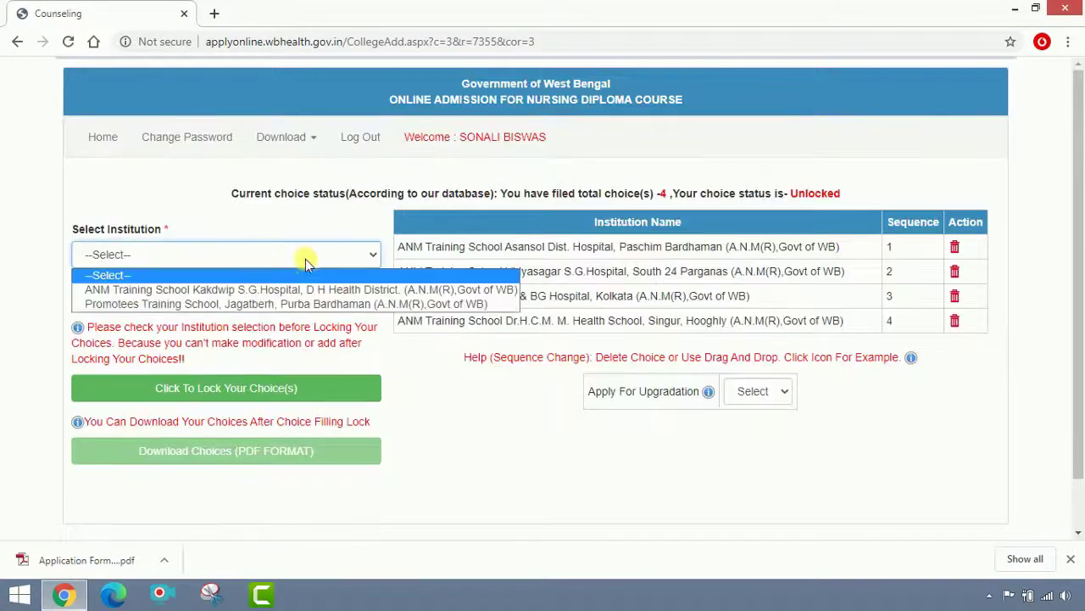
left_click(303, 302)
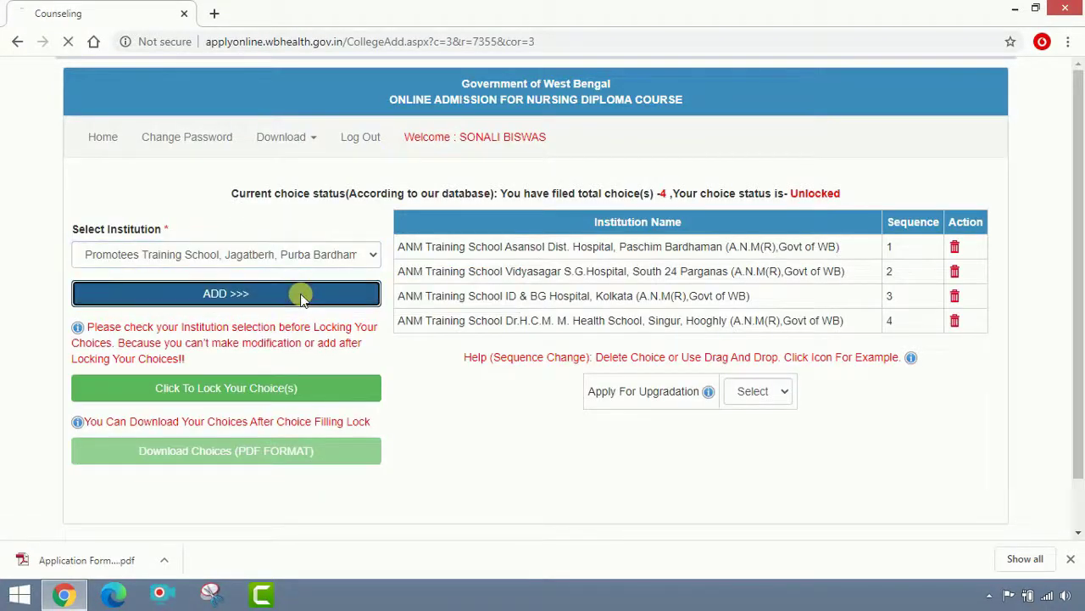
left_click(304, 291)
left_click(308, 257)
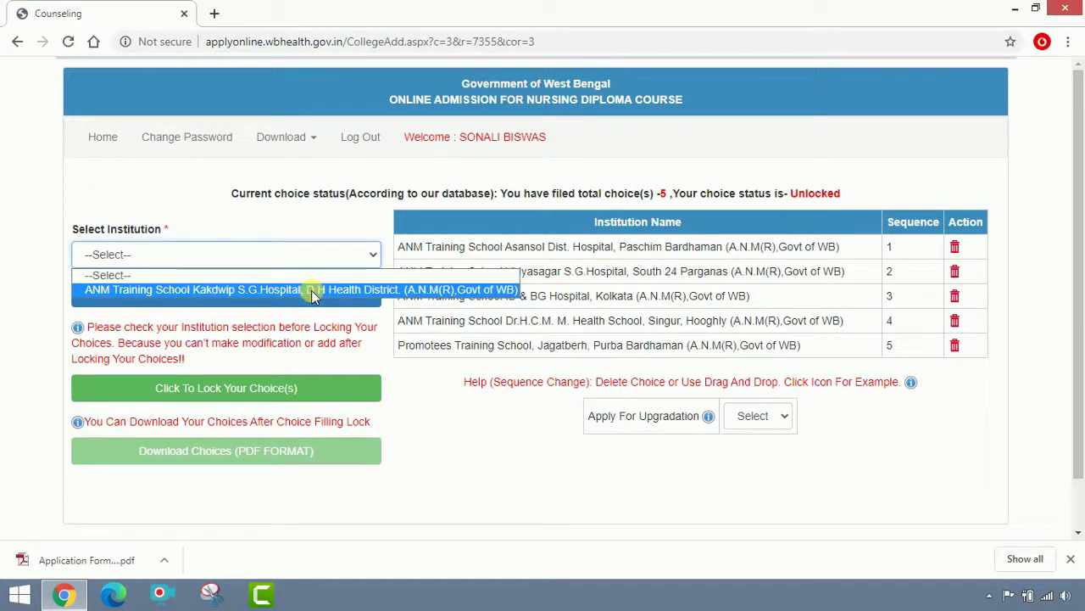
left_click(312, 290)
left_click(313, 294)
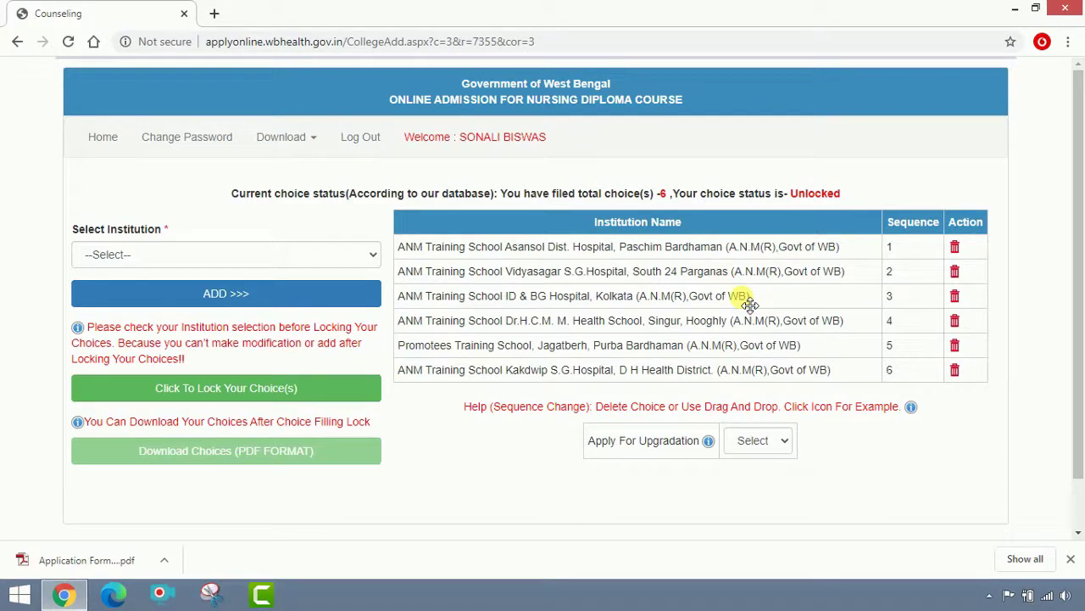
Drag the ID & BG Hospital, Kolkata row to the top of the choice table.
left_click_drag(749, 305, 743, 245)
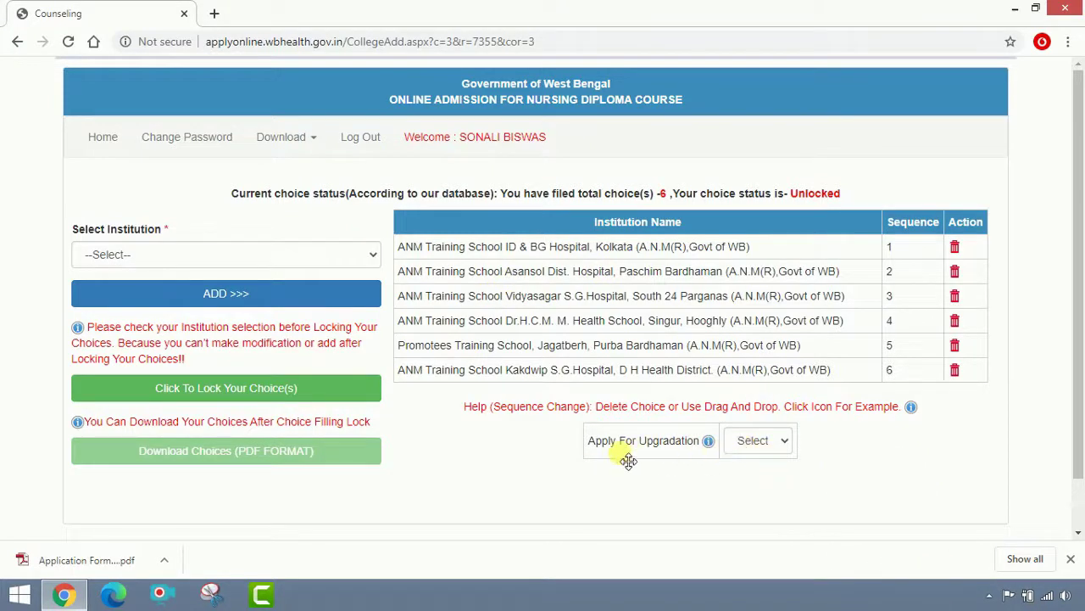
Set Apply For Upgradation to YES and lock the six institution choices.
left_click(766, 447)
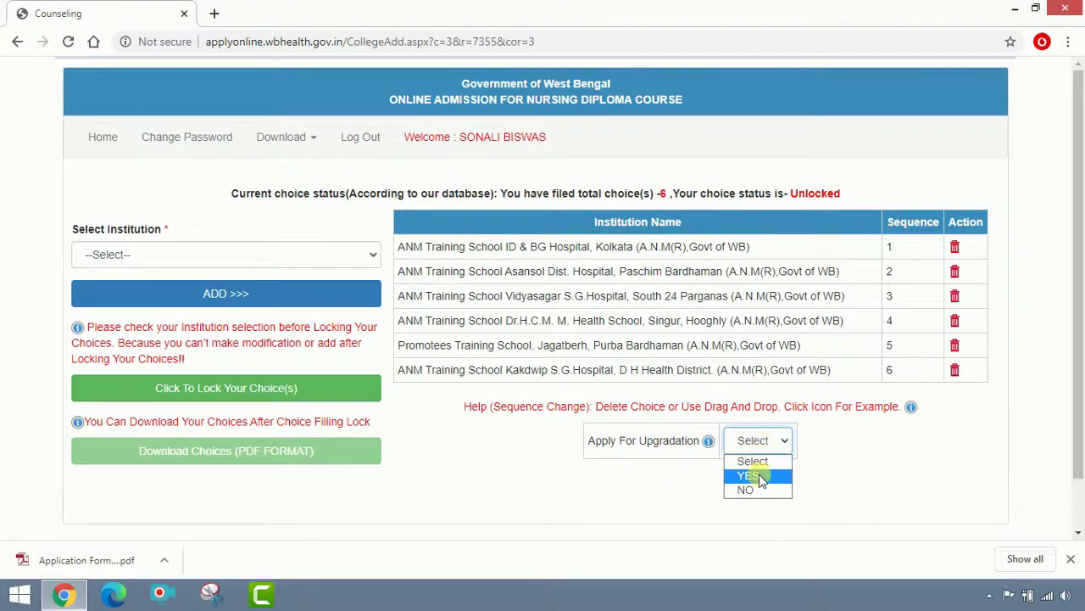
left_click(761, 478)
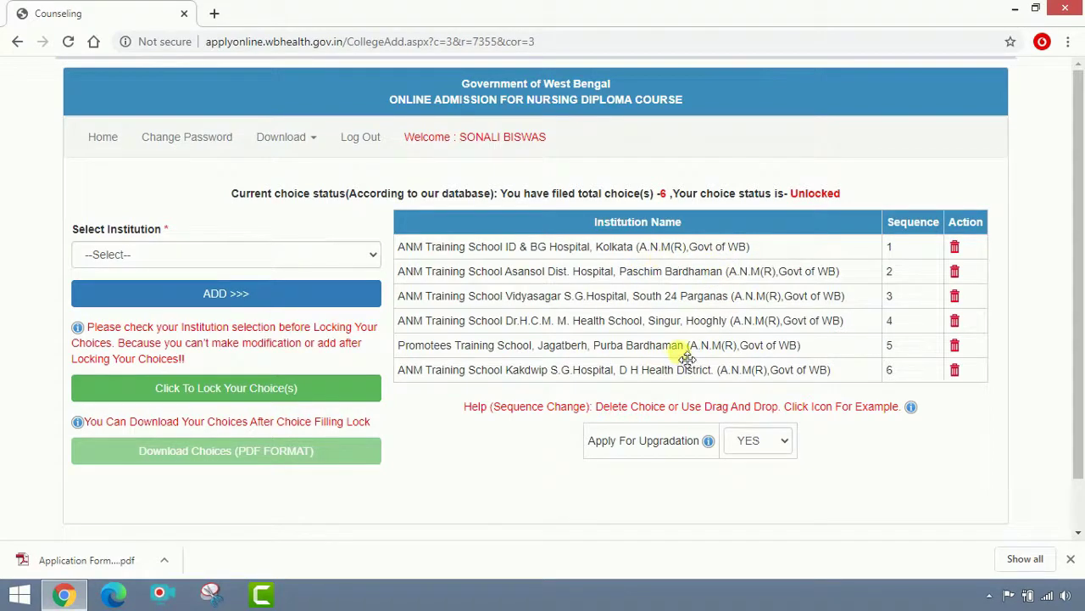
left_click(265, 396)
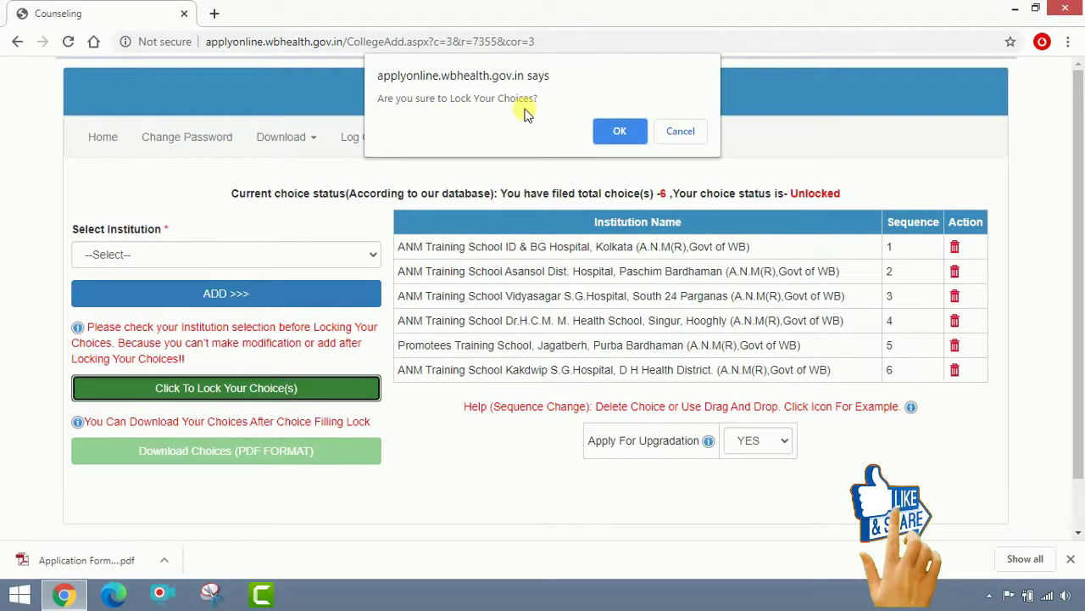
left_click(620, 131)
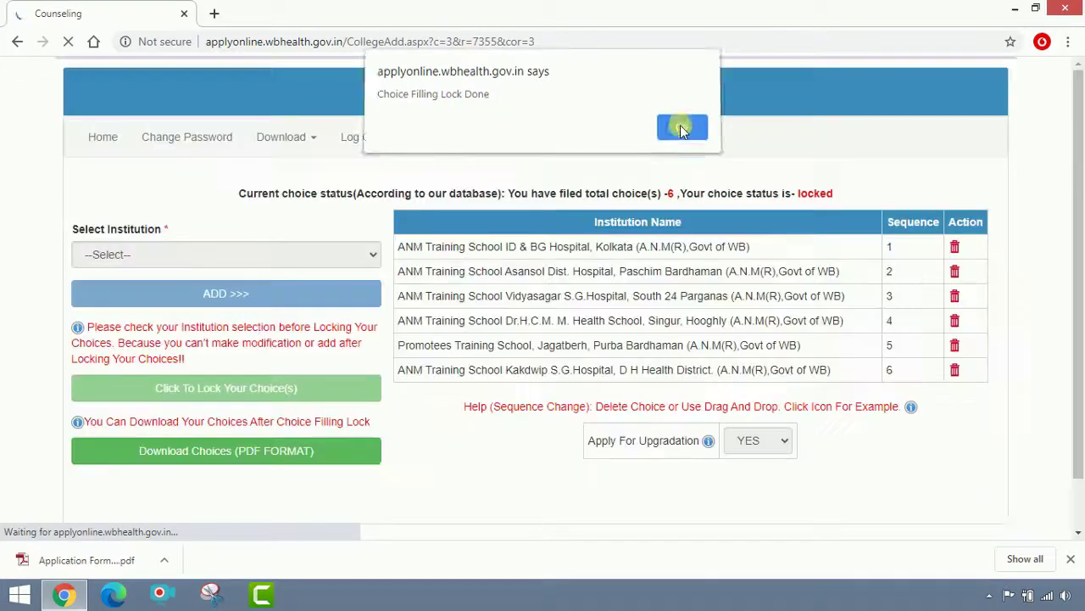
Dismiss the lock confirmation and verify that reordering the locked choices is refused.
left_click(683, 129)
left_click_drag(673, 276, 671, 370)
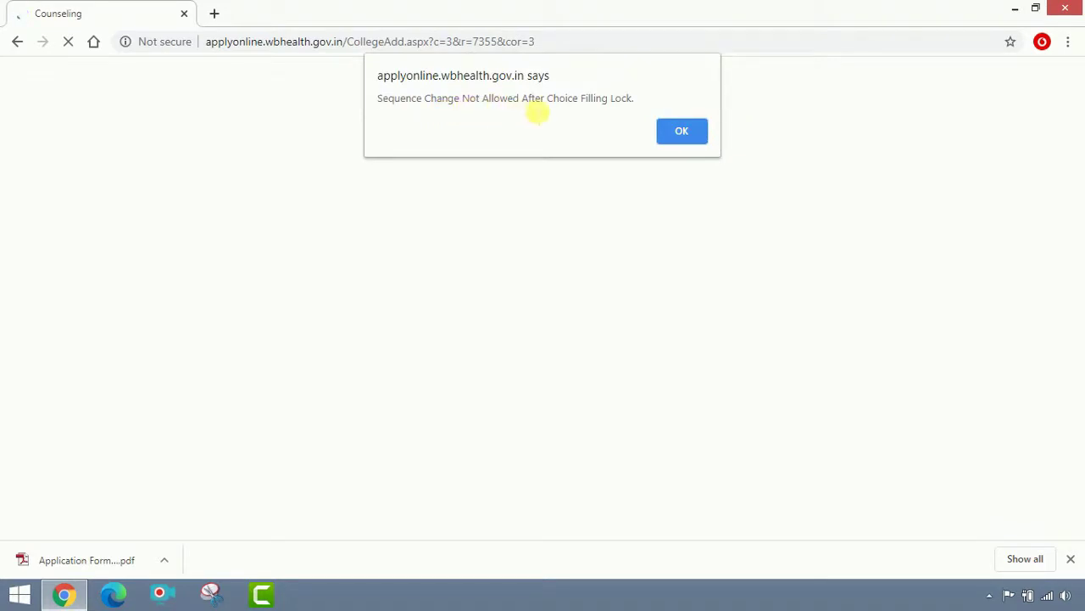
left_click(678, 129)
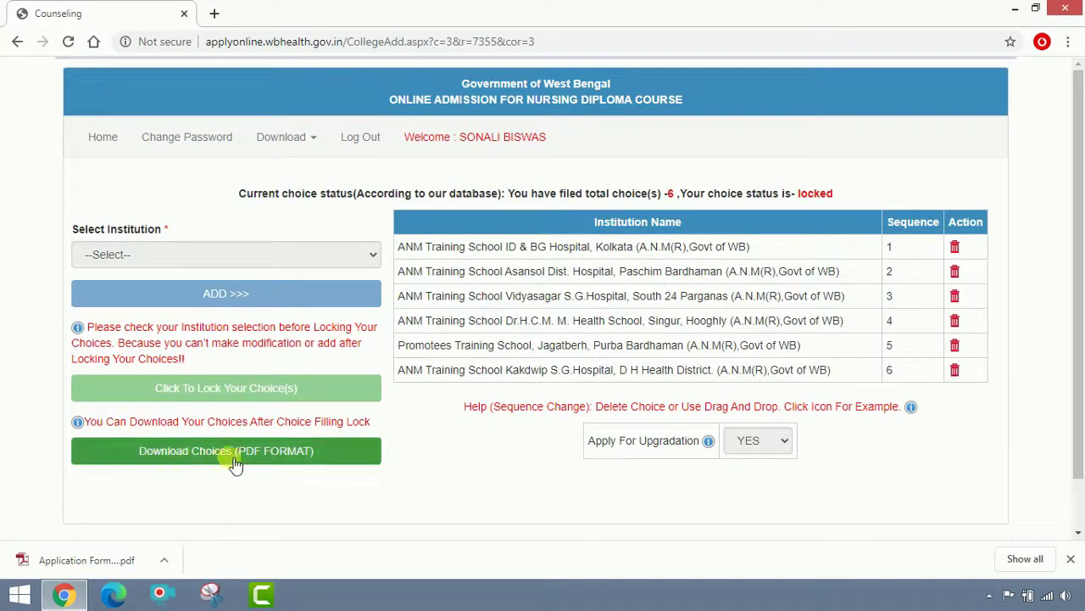
Download the locked choices as Choice Filling.pdf to the Desktop and open it.
left_click(297, 459)
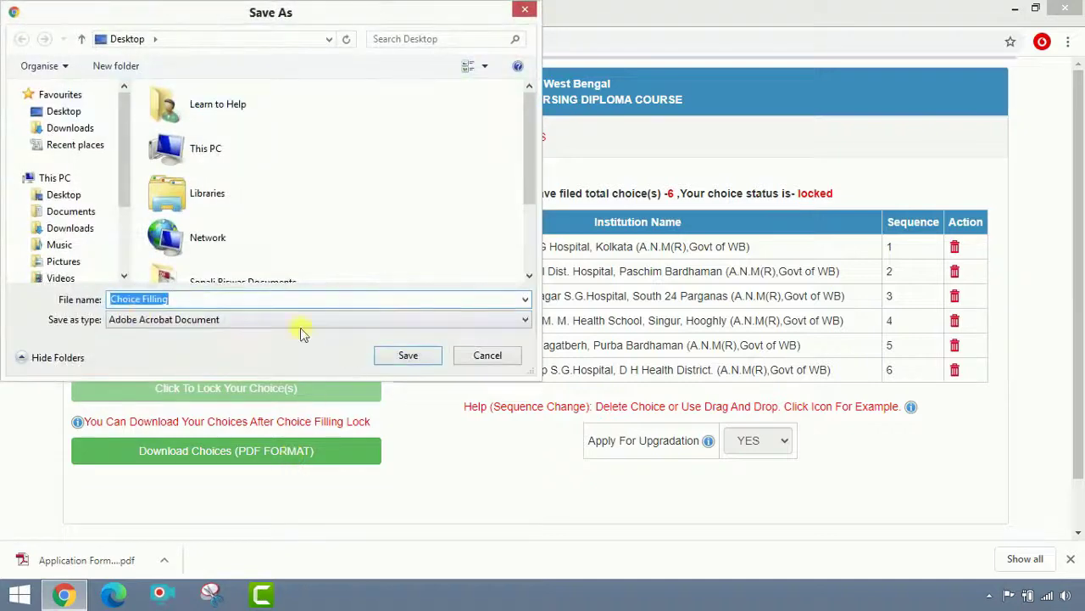
left_click(68, 111)
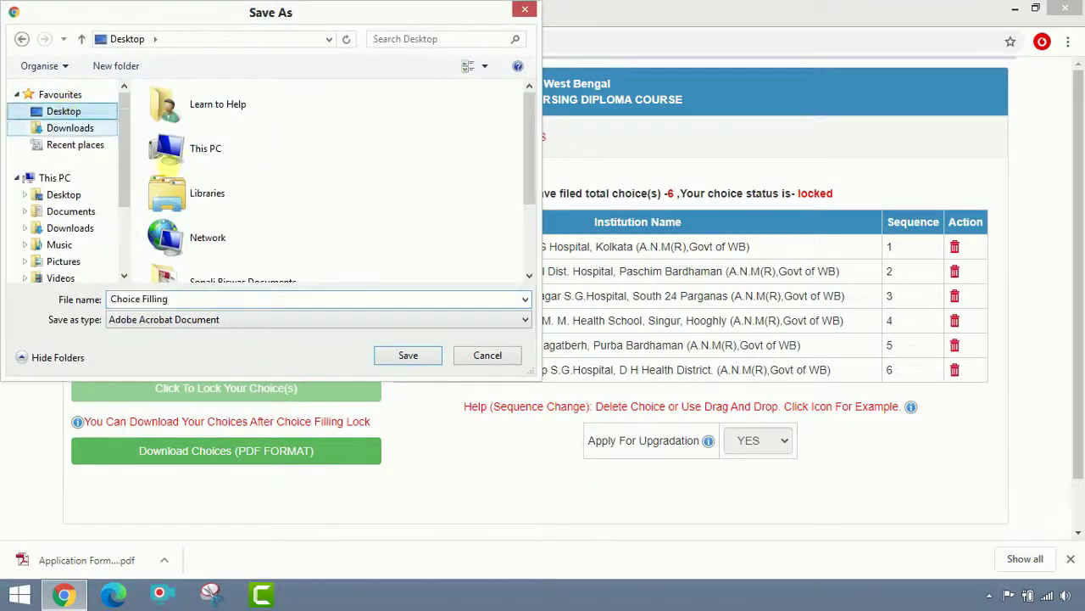
left_click(406, 351)
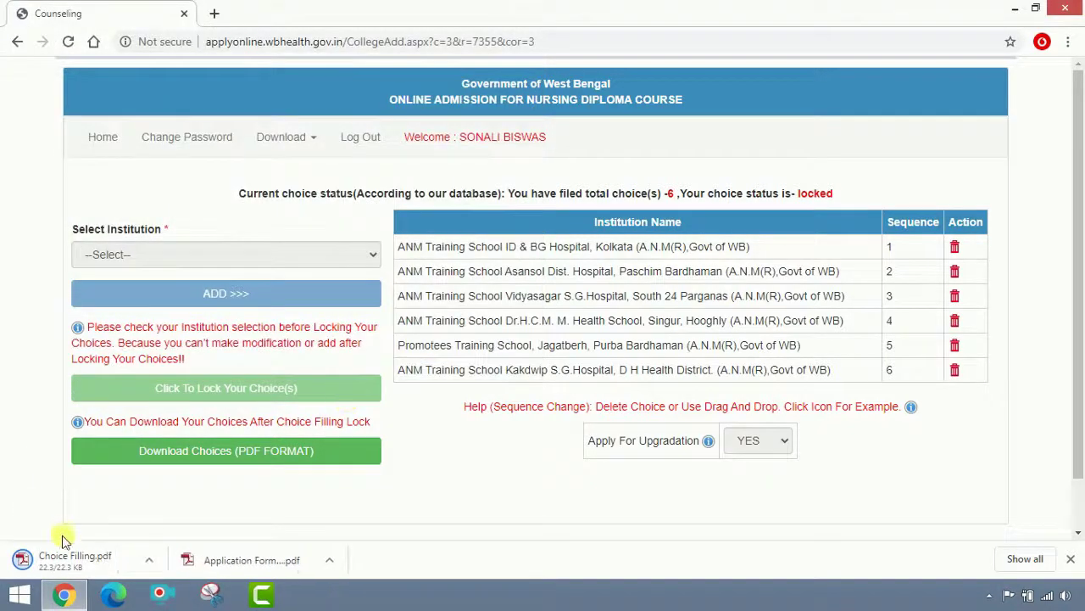
left_click(65, 554)
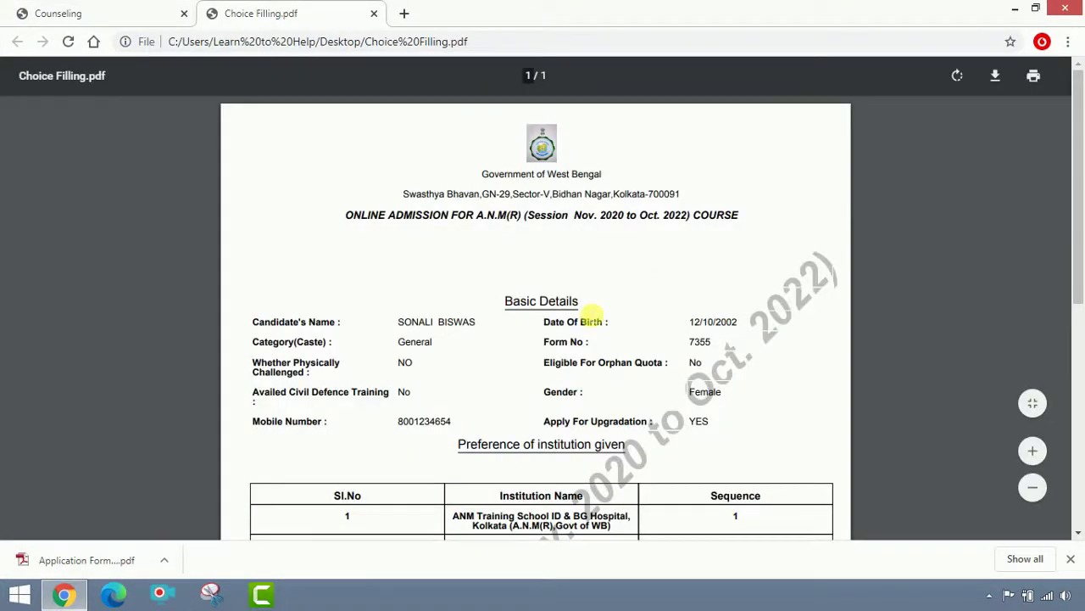
Scroll through the six listed preferences in Choice Filling.pdf, then close it.
scroll(596, 324, "down", 1)
scroll(596, 329, "down", 4)
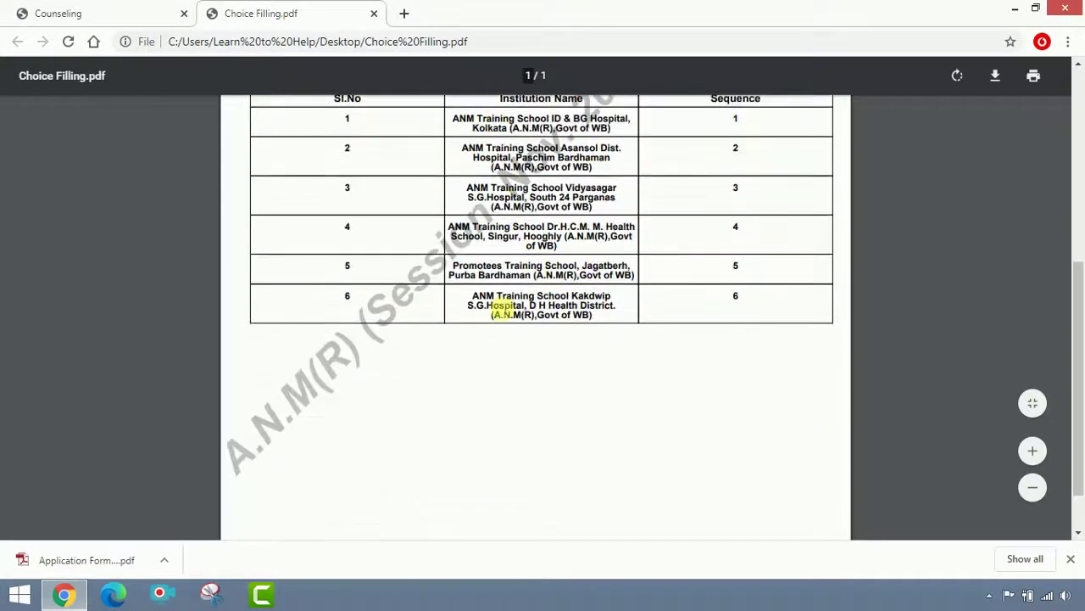
scroll(467, 395, "down", 2)
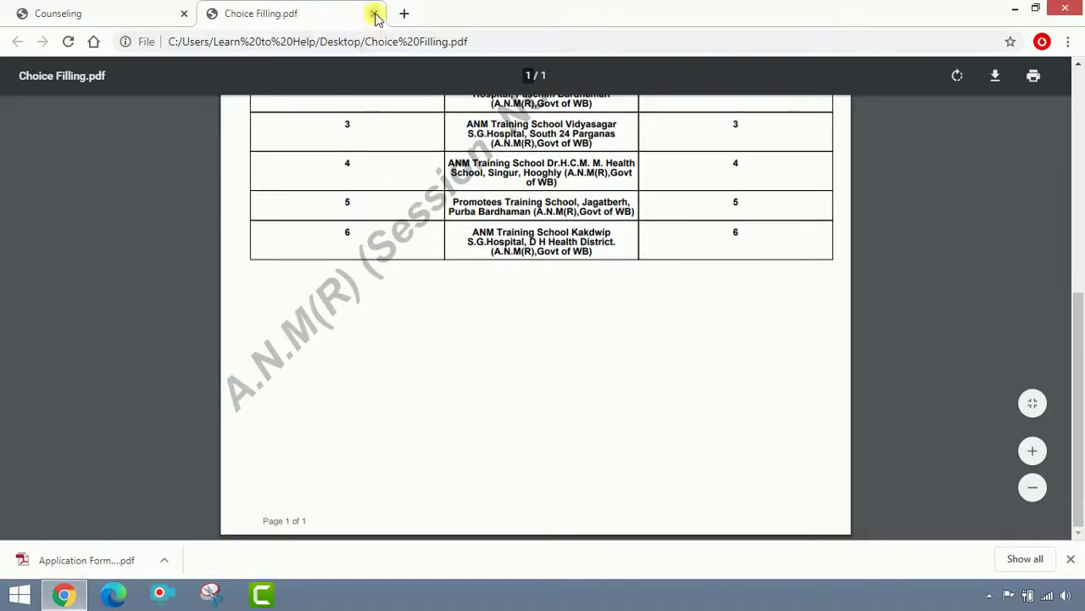
left_click(373, 13)
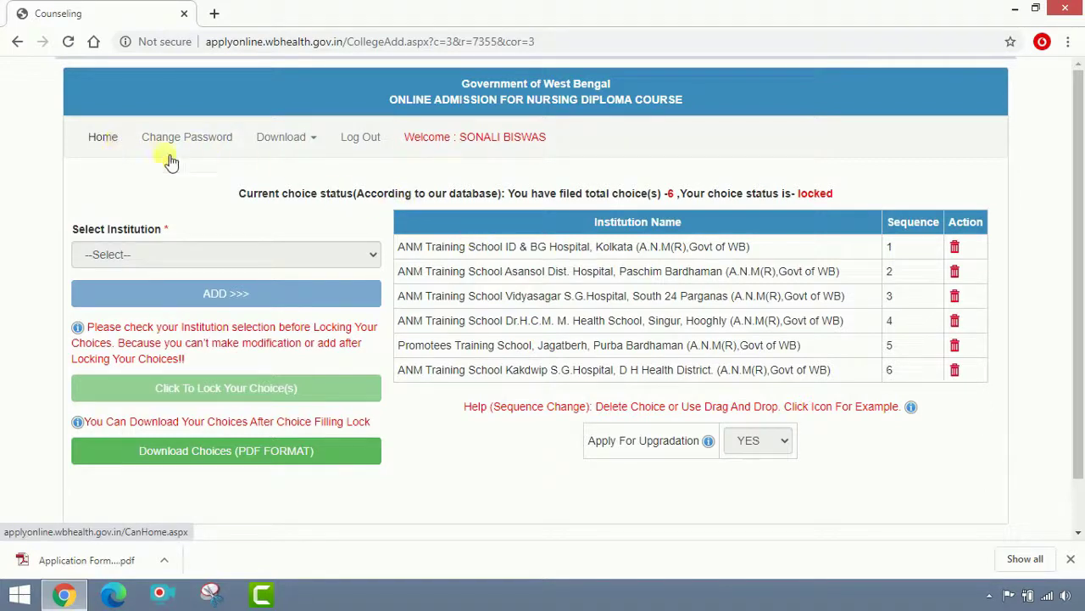
Go Home to the Application Details table showing the A.N.M(R) application's status.
left_click(103, 138)
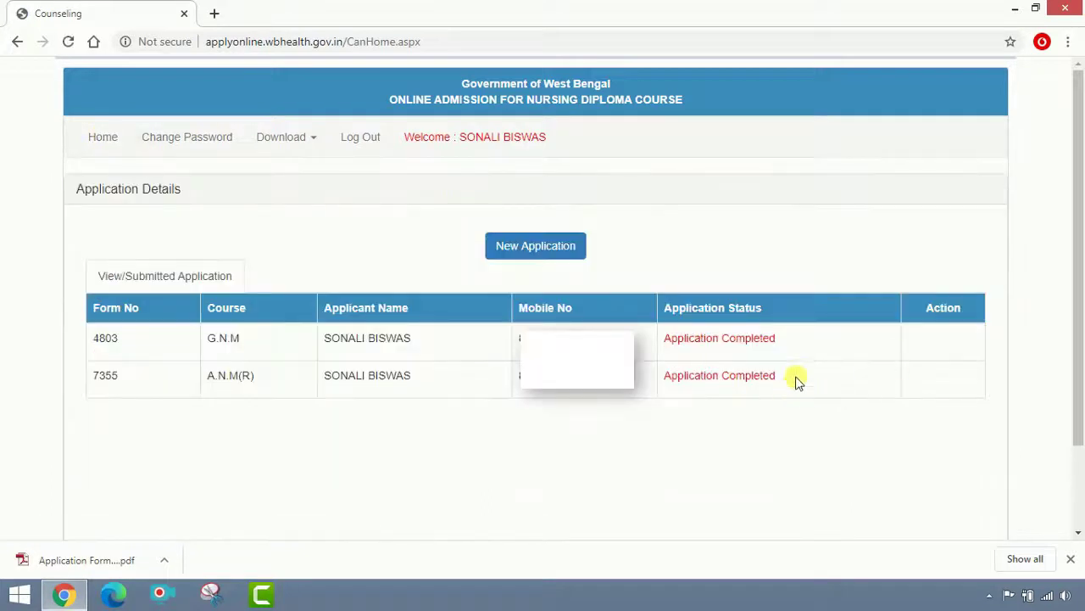